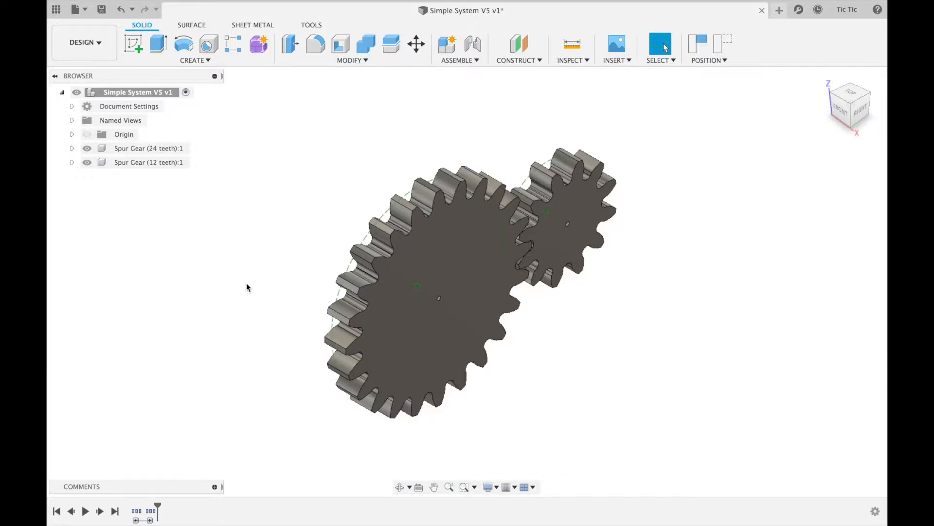
{"action": "left_click", "coordinate": [532, 60]}
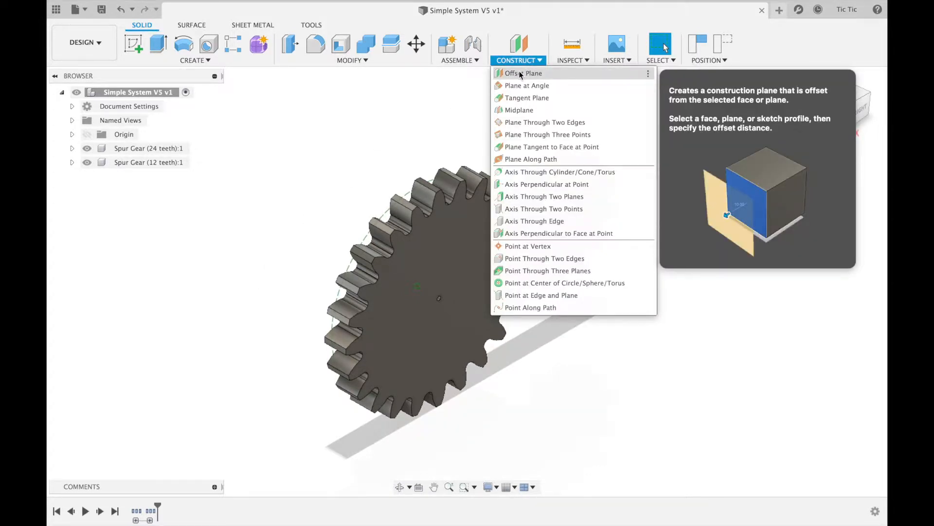
{"action": "left_click", "coordinate": [519, 73]}
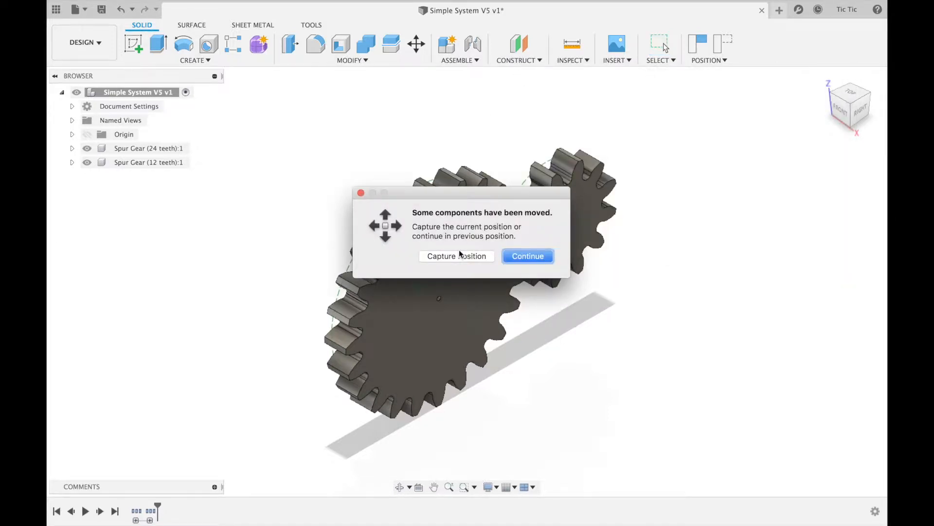
{"action": "left_click", "coordinate": [448, 259]}
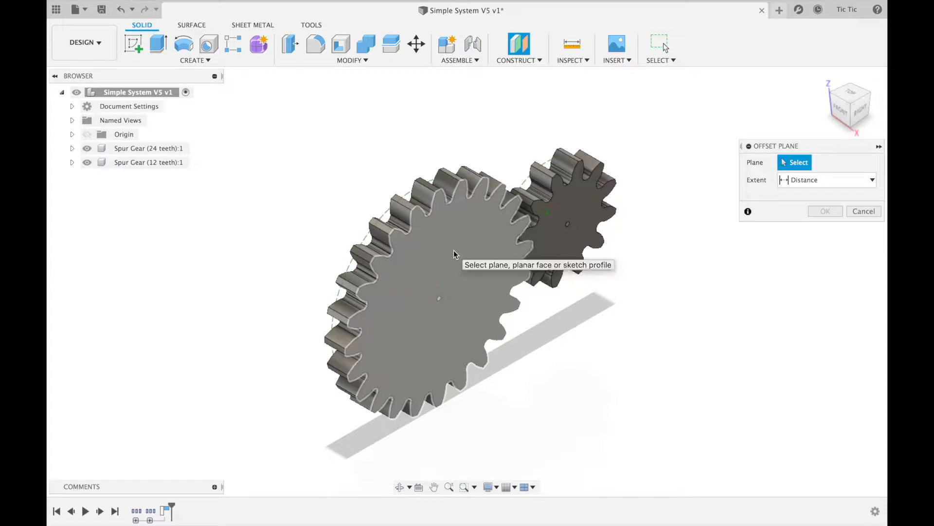
{"action": "left_click", "coordinate": [592, 206]}
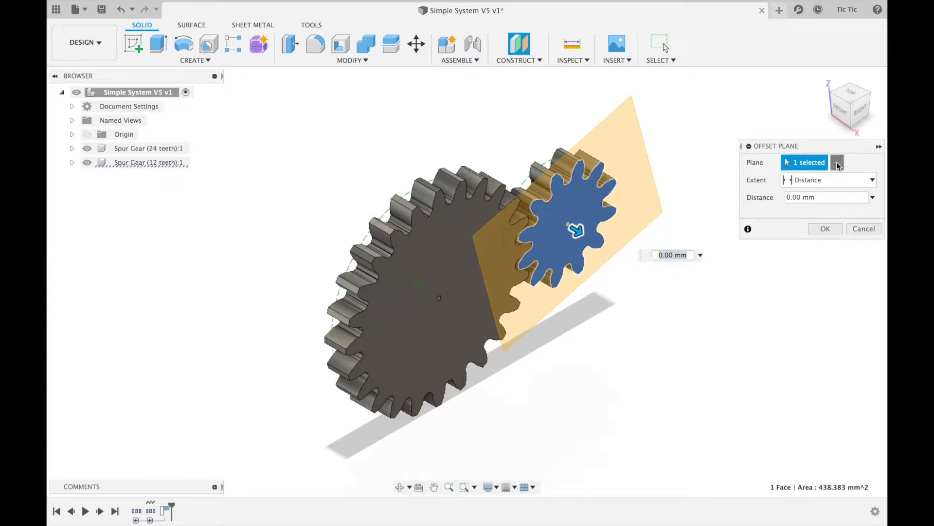
{"action": "left_click", "coordinate": [837, 165]}
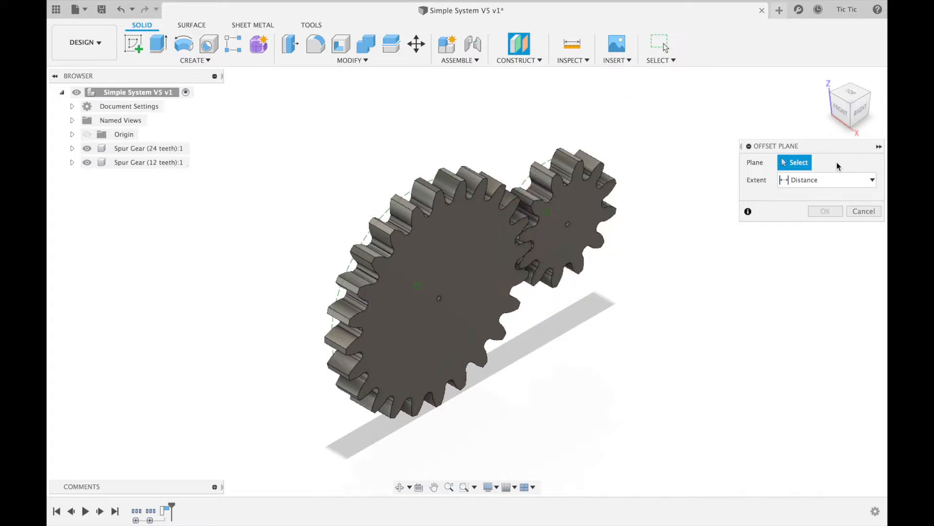
{"action": "left_click", "coordinate": [481, 252]}
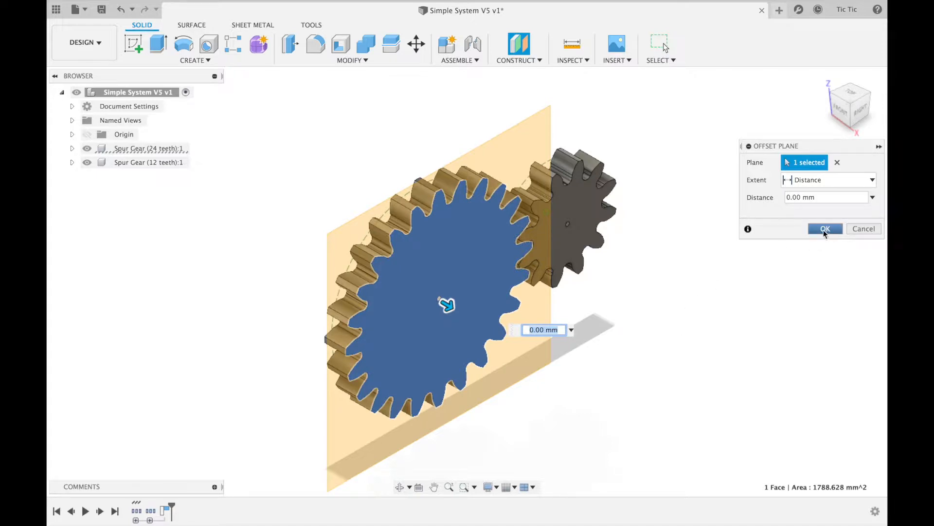
{"action": "left_click", "coordinate": [859, 229]}
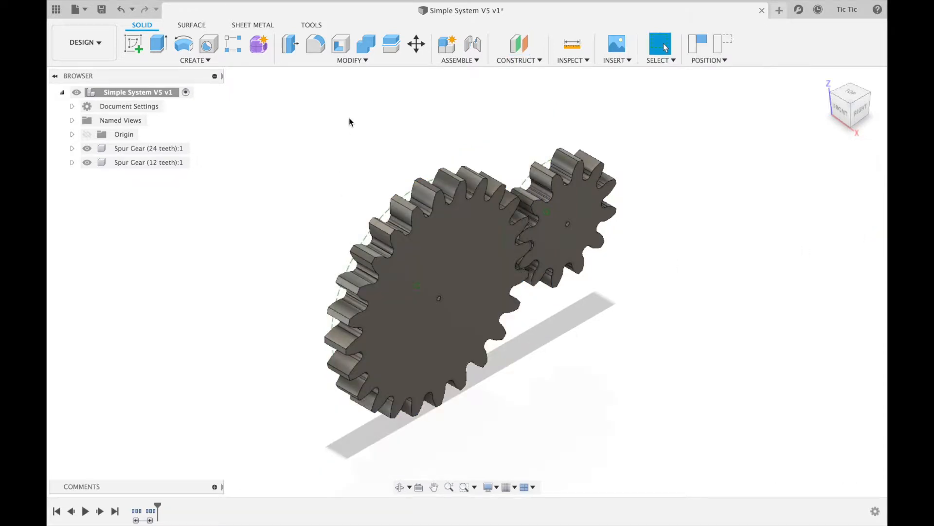
- Add a user parameter named MainMaterial in mm with the expression 3
{"action": "left_click", "coordinate": [366, 60]}
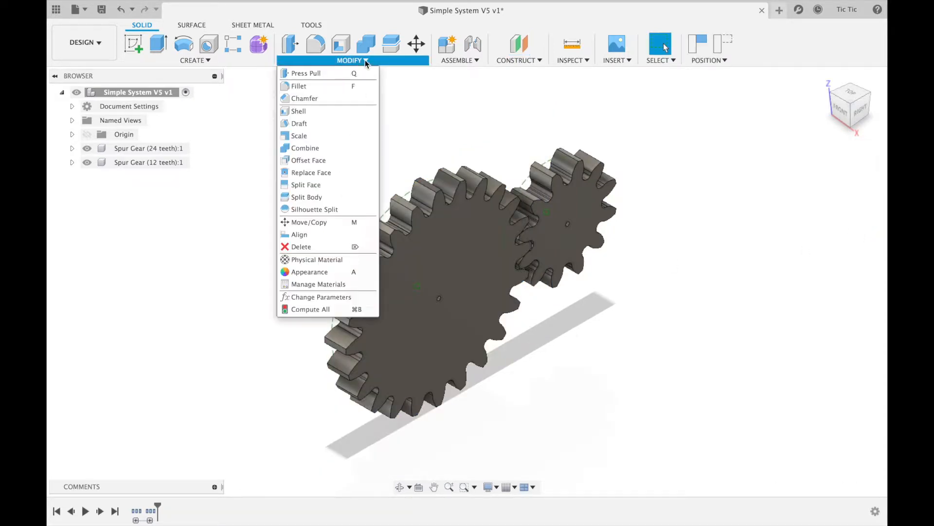
{"action": "left_click", "coordinate": [310, 298]}
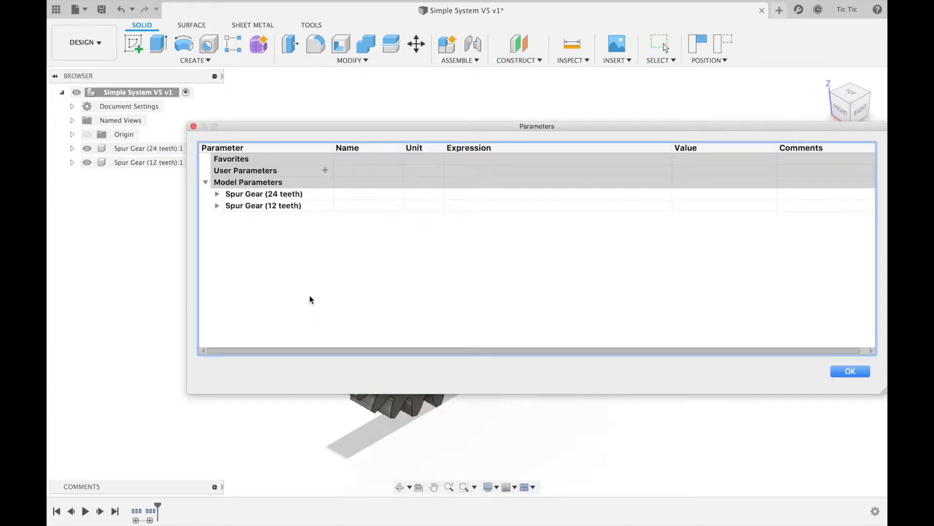
{"action": "left_click", "coordinate": [323, 172]}
{"action": "left_click", "coordinate": [324, 170]}
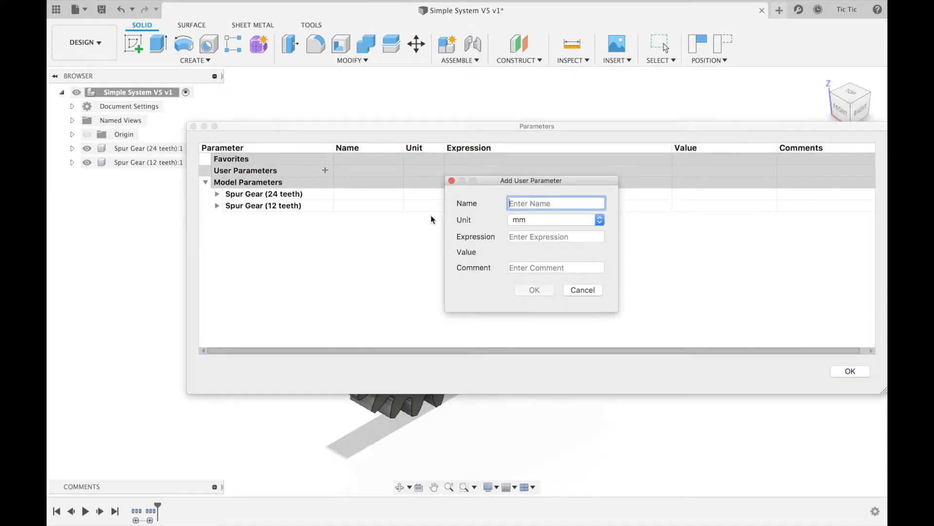
{"action": "type", "text": "Main"}
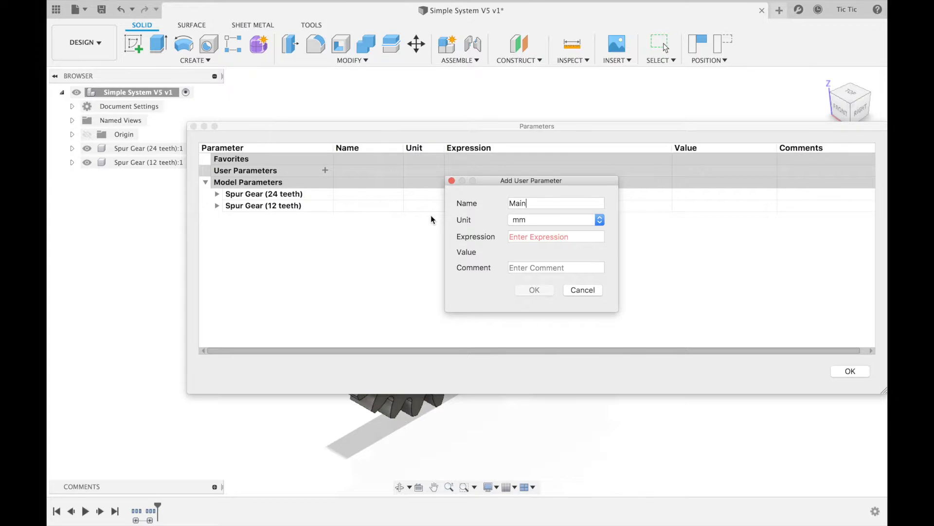
{"action": "type", "text": "Material"}
{"action": "left_click", "coordinate": [554, 240]}
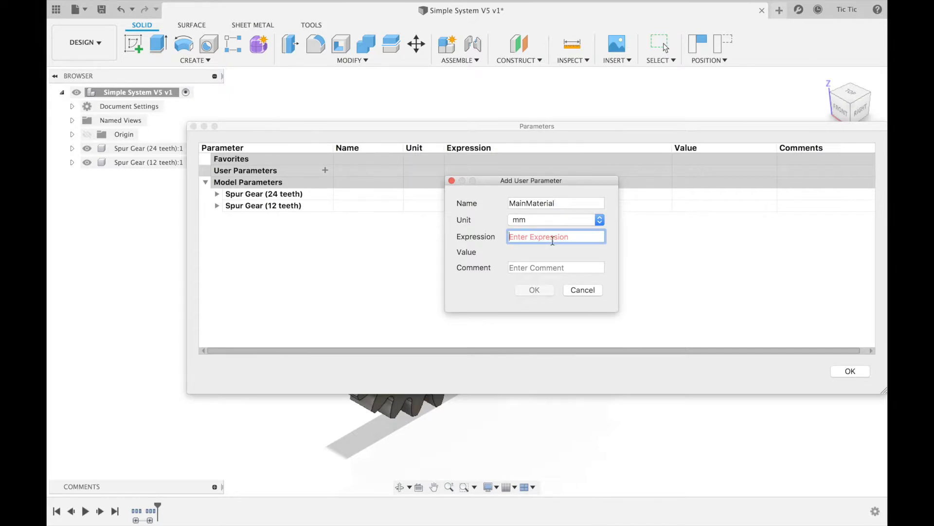
{"action": "type", "text": "3"}
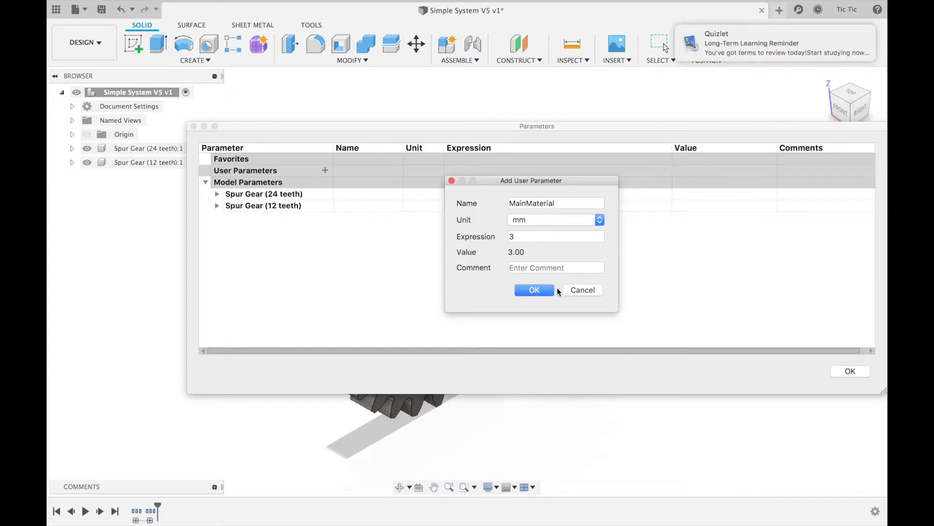
{"action": "left_click", "coordinate": [534, 291]}
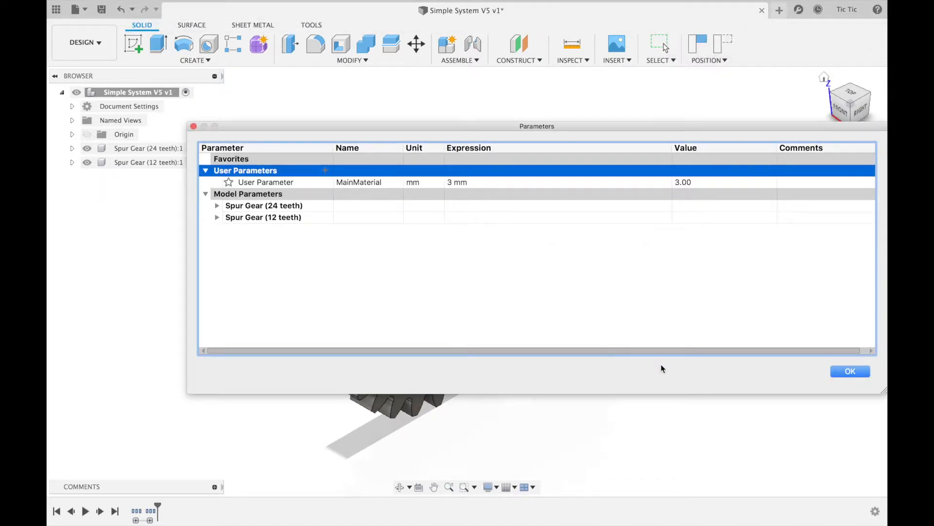
{"action": "left_click", "coordinate": [857, 373]}
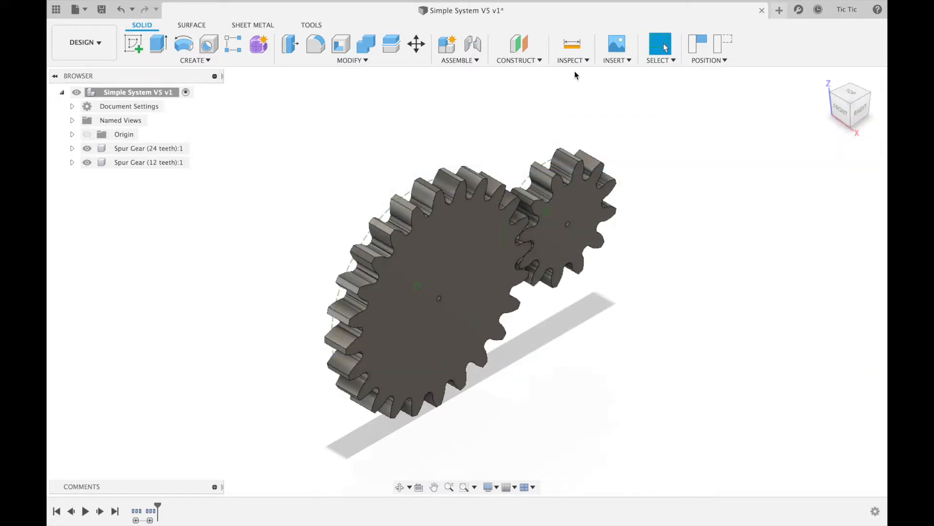
- Capture the moved components' position and create a construction plane offset by MainMaterial+0.2 from the front face of the 24-tooth gear
{"action": "left_click", "coordinate": [530, 60]}
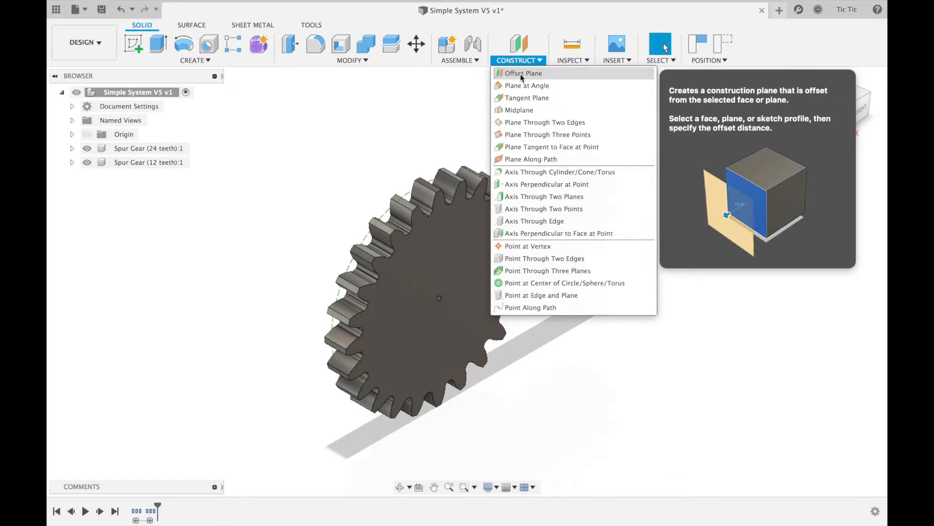
{"action": "left_click", "coordinate": [521, 73]}
{"action": "left_click", "coordinate": [461, 256]}
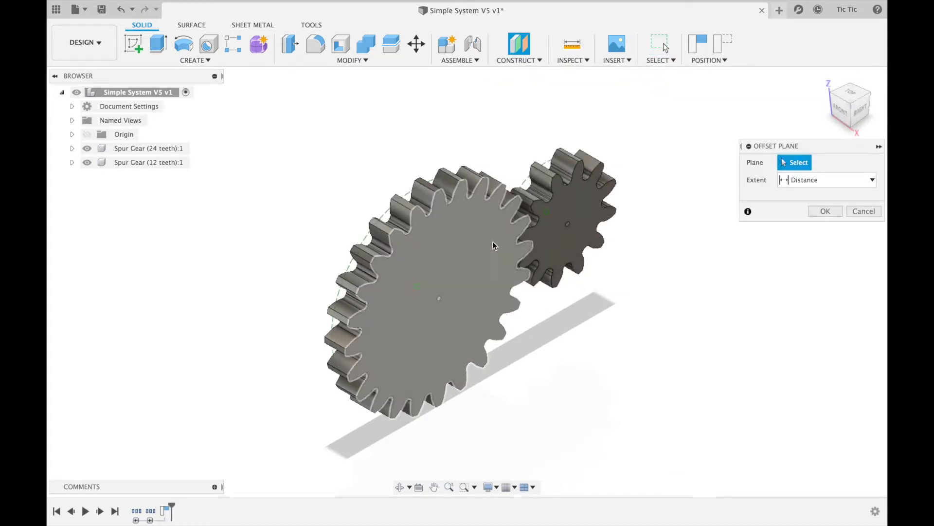
{"action": "left_click", "coordinate": [475, 247]}
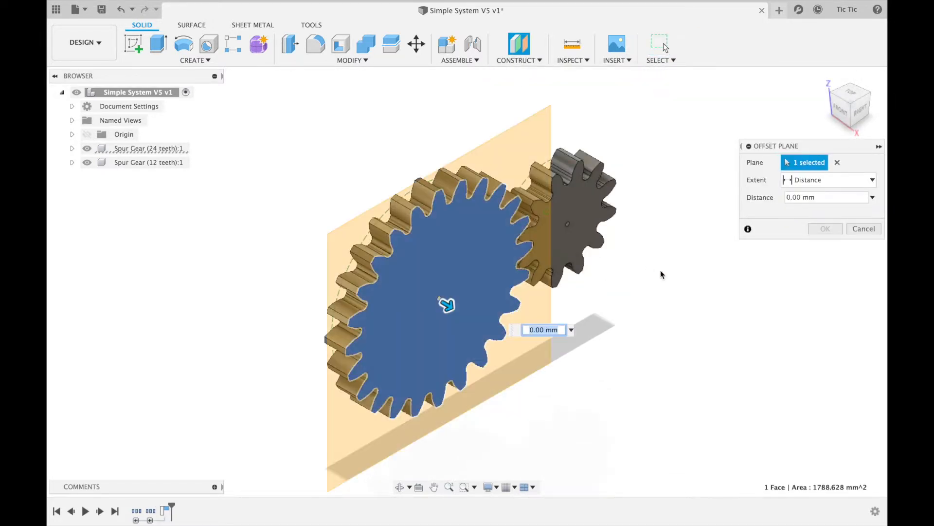
{"action": "left_click_drag", "start_coordinate": [841, 198], "coordinate": [775, 198]}
{"action": "type", "text": "m"}
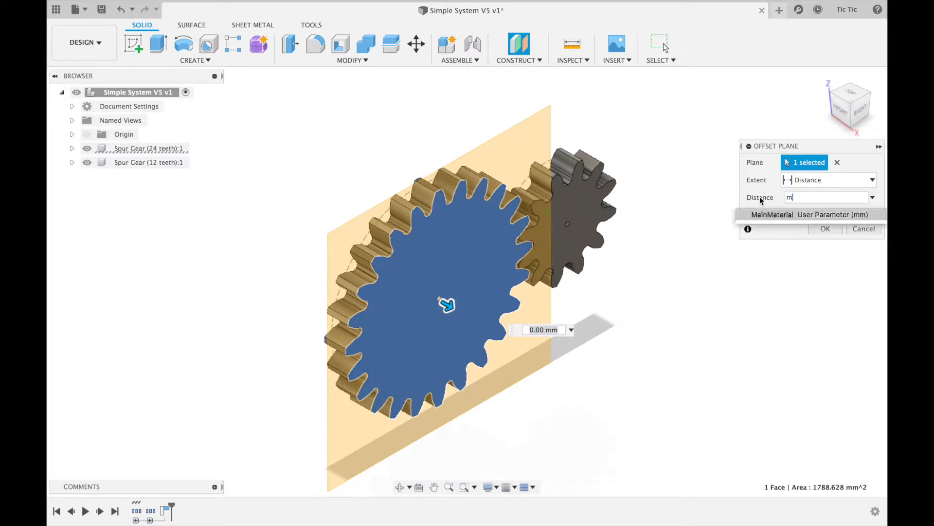
{"action": "left_click", "coordinate": [760, 214]}
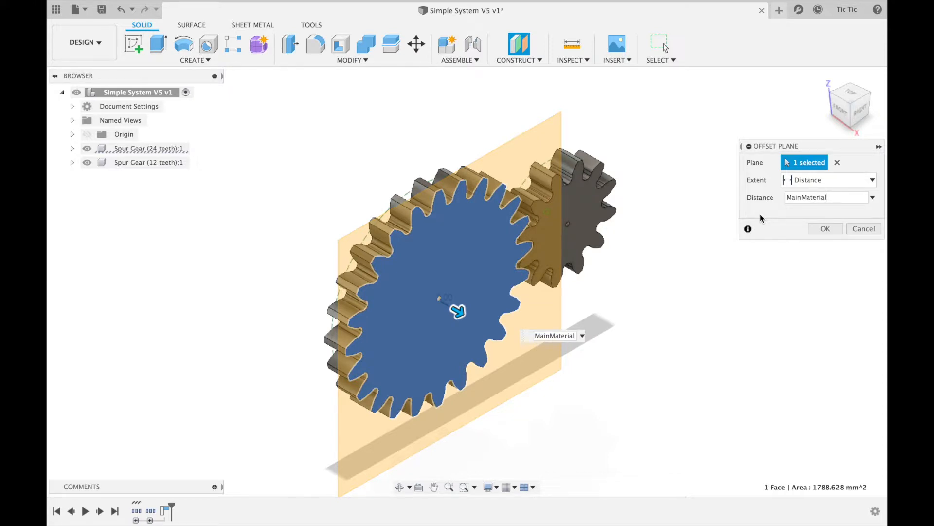
{"action": "type", "text": "0.2"}
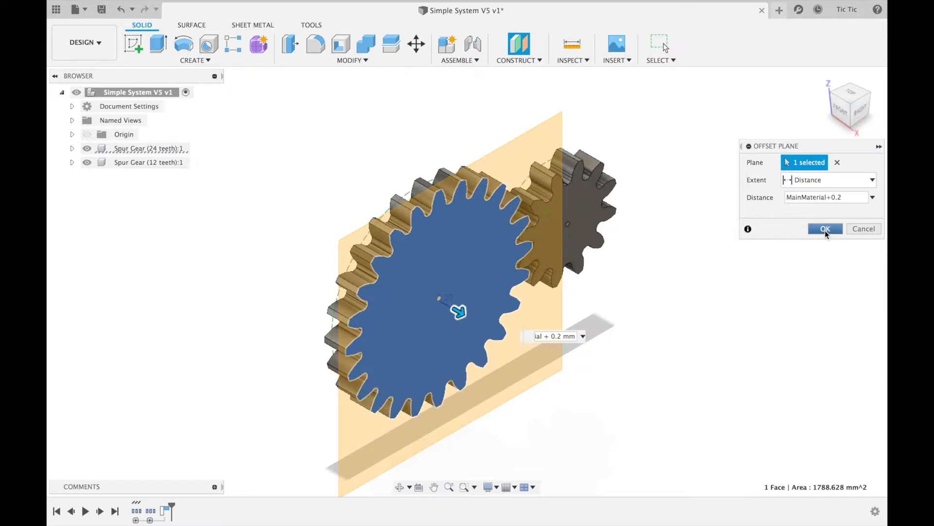
{"action": "left_click", "coordinate": [825, 230]}
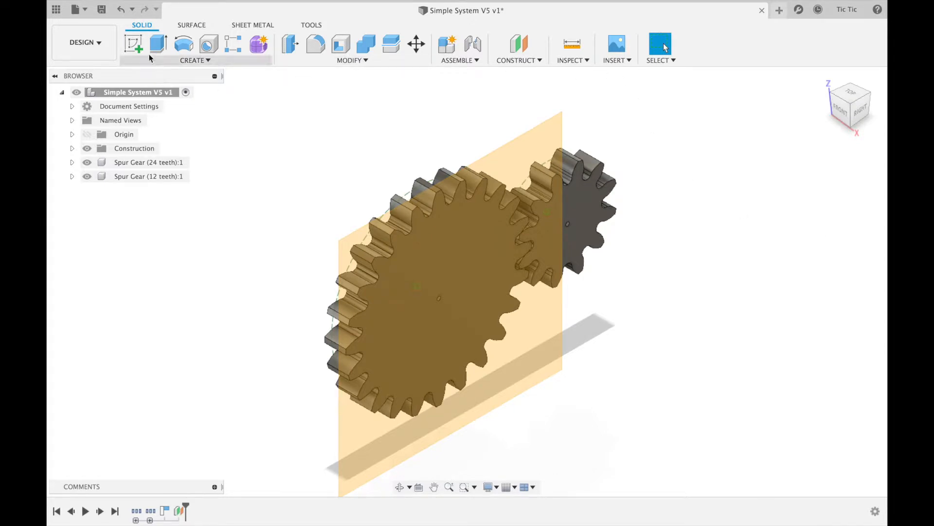
- Start a sketch on the offset plane and draw a rectangle enclosing both gear centers and extending below the gears
{"action": "left_click", "coordinate": [133, 47]}
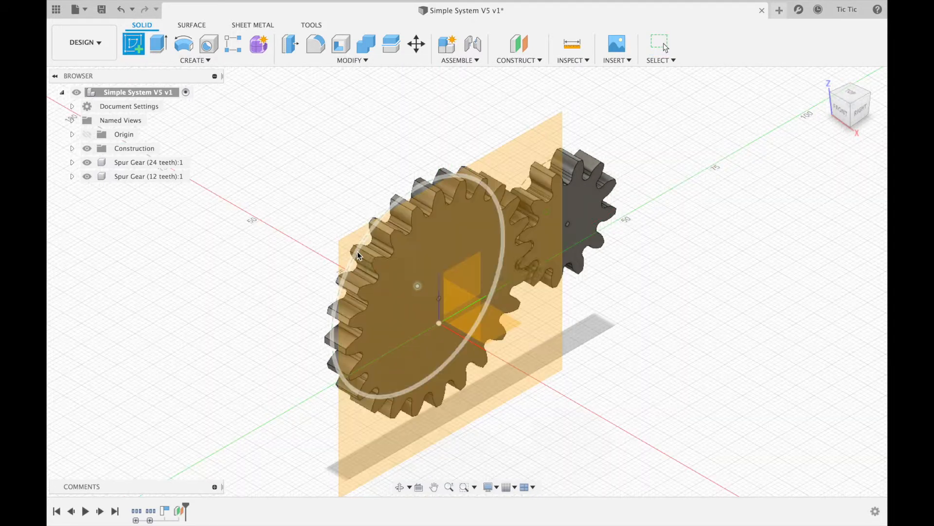
{"action": "left_click", "coordinate": [345, 247]}
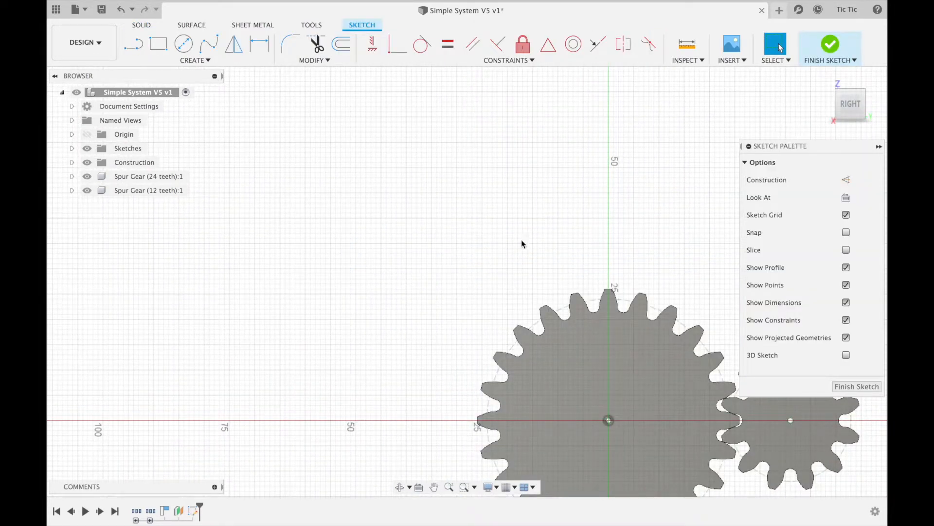
{"action": "left_click", "coordinate": [434, 487]}
{"action": "left_click_drag", "start_coordinate": [592, 375], "coordinate": [355, 219]}
{"action": "key", "text": "Escape"}
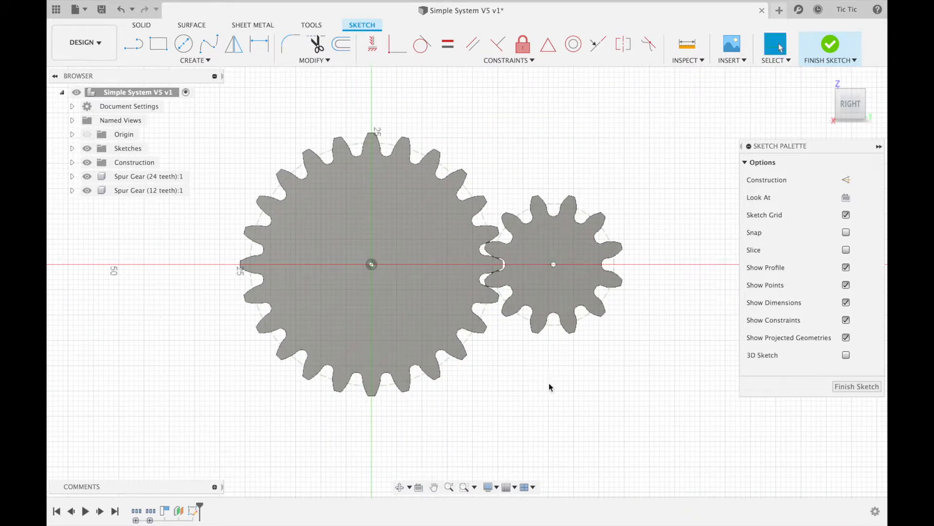
{"action": "left_click", "coordinate": [158, 44]}
{"action": "left_click", "coordinate": [301, 208]}
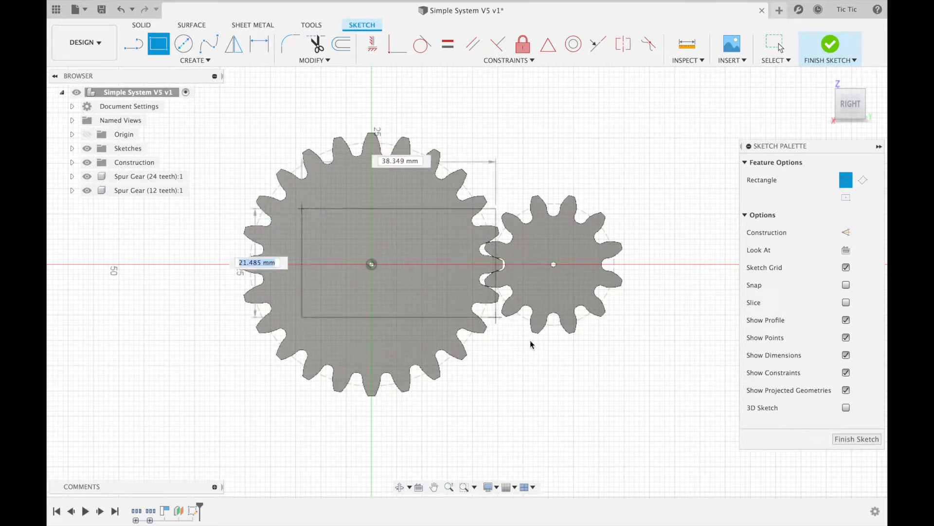
{"action": "left_click", "coordinate": [616, 449]}
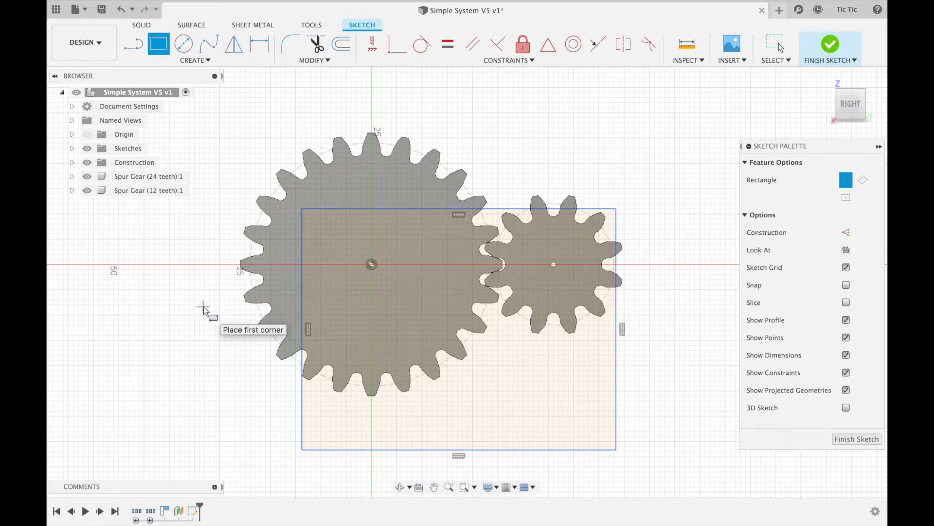
- Dimension the rectangle's left edge 15 mm from the center of the large gear
{"action": "key", "text": "d"}
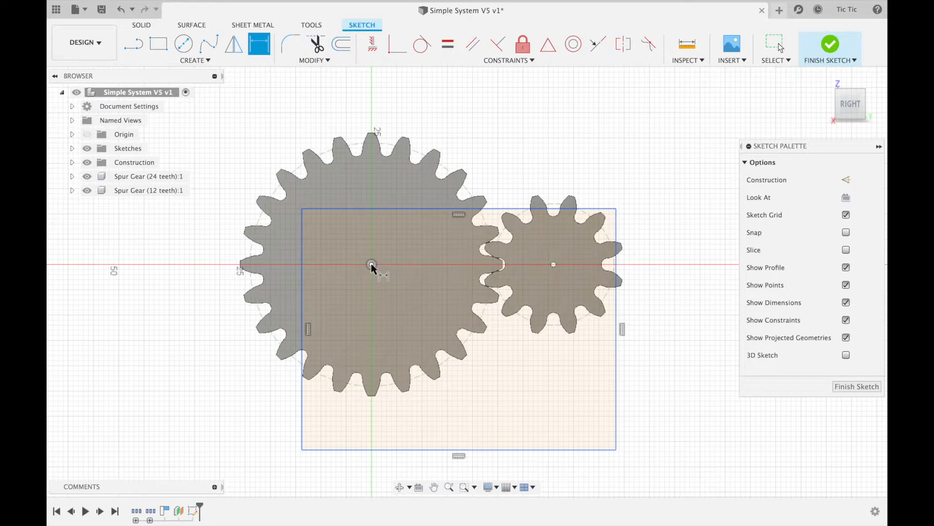
{"action": "left_click", "coordinate": [302, 276]}
{"action": "left_click", "coordinate": [336, 103]}
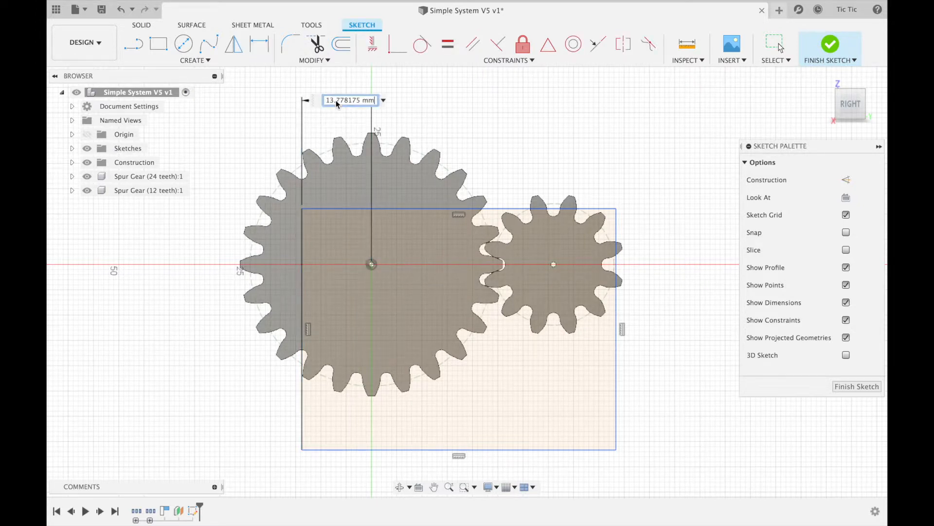
{"action": "type", "text": "15"}
{"action": "key", "text": "Return"}
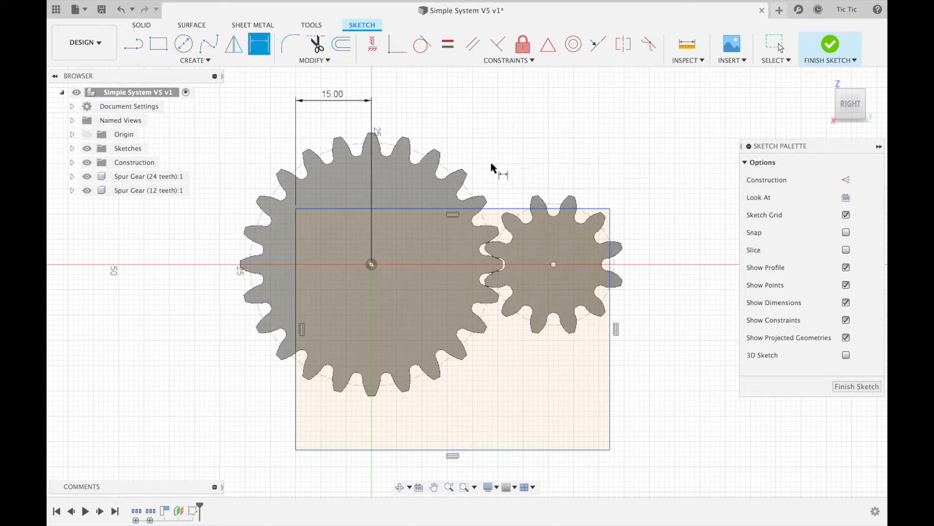
- Dimension the rectangle's top edge 15 mm above the center of the large gear
{"action": "left_click", "coordinate": [371, 264]}
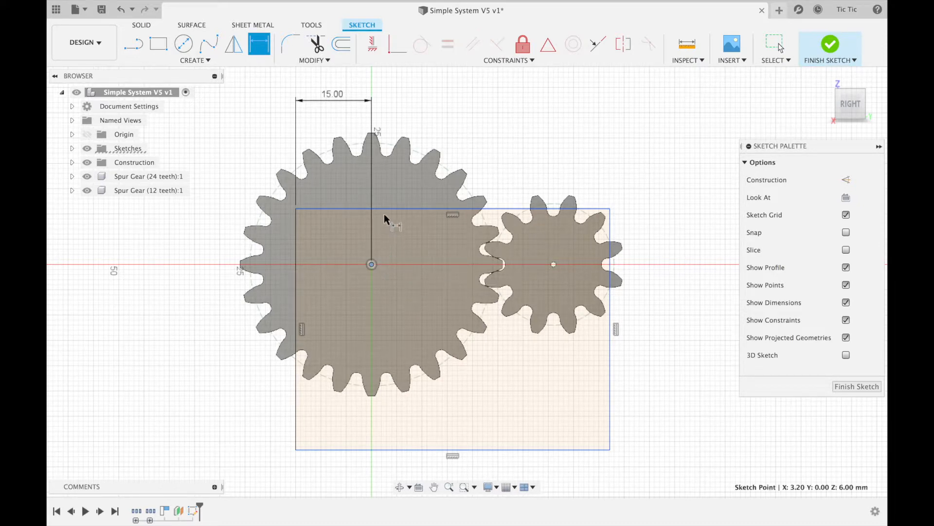
{"action": "left_click", "coordinate": [382, 208]}
{"action": "left_click", "coordinate": [197, 238]}
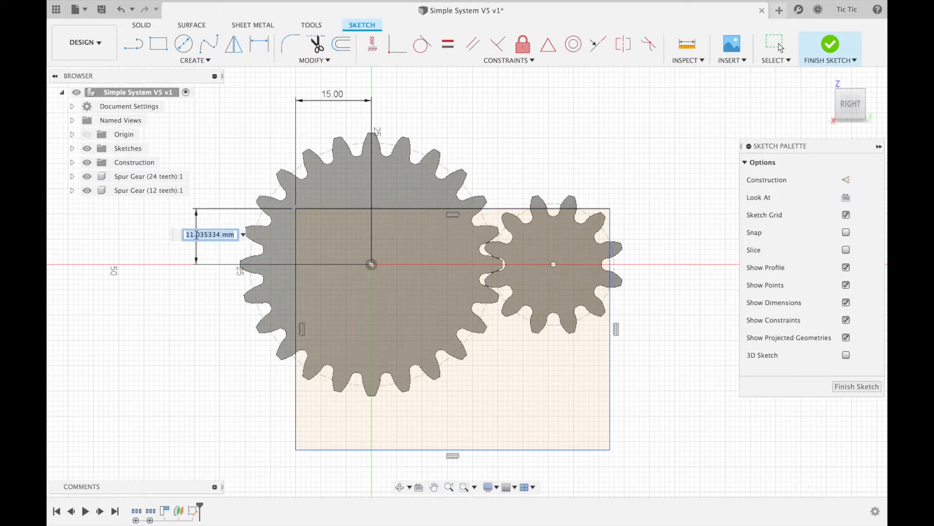
{"action": "type", "text": "15"}
{"action": "key", "text": "Return"}
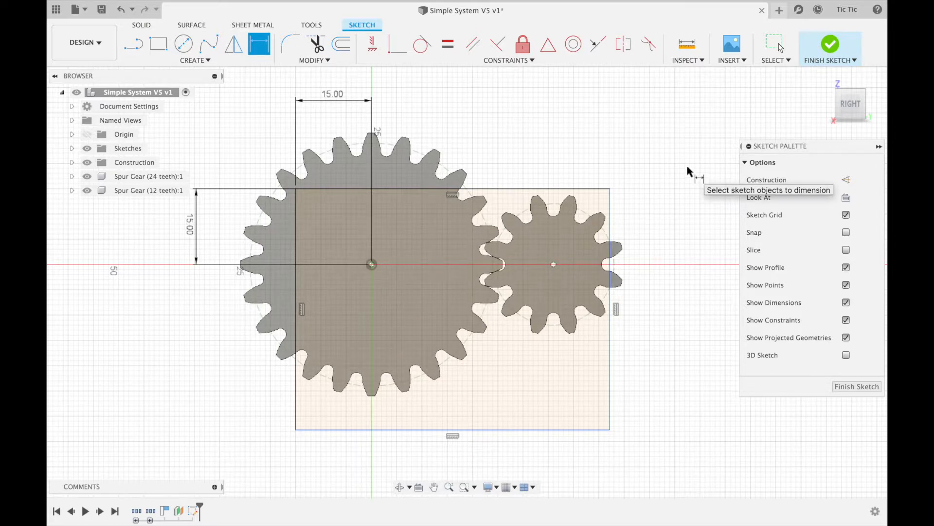
- Project the face of the 12-tooth gear into the sketch with the projection link enabled
{"action": "key", "text": "p"}
{"action": "left_click", "coordinate": [563, 243]}
{"action": "left_click", "coordinate": [556, 245]}
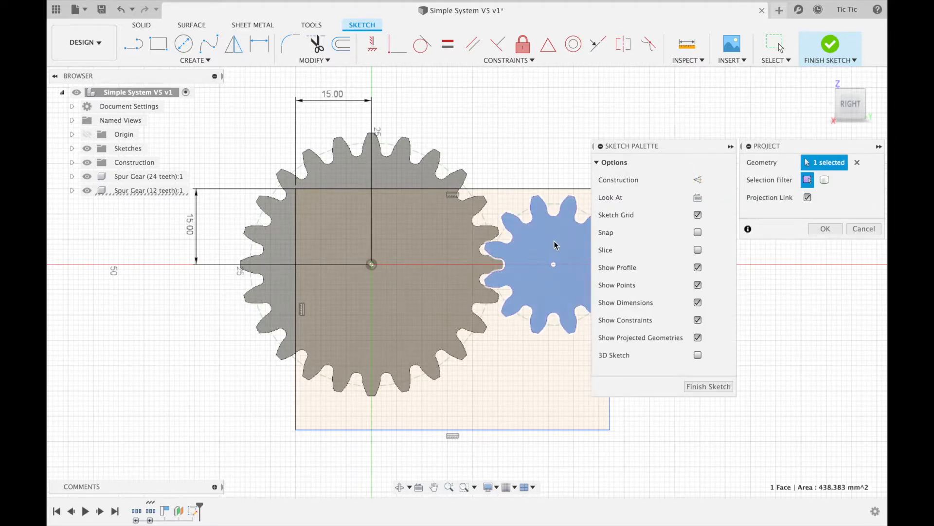
{"action": "left_click", "coordinate": [824, 230]}
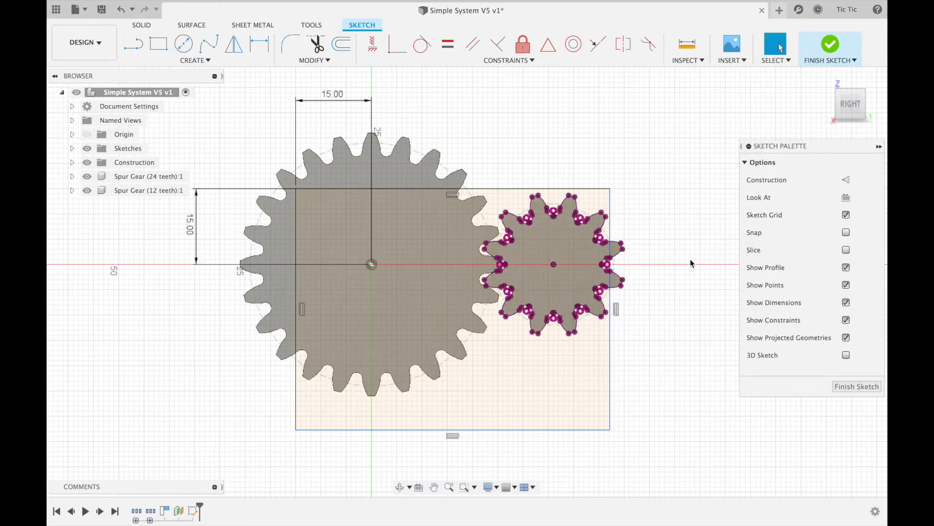
- Undo the gear face projection and project only the center point of the 12-tooth gear with the projection link enabled
{"action": "scroll", "coordinate": [690, 259], "scroll_direction": "up", "scroll_amount": 3}
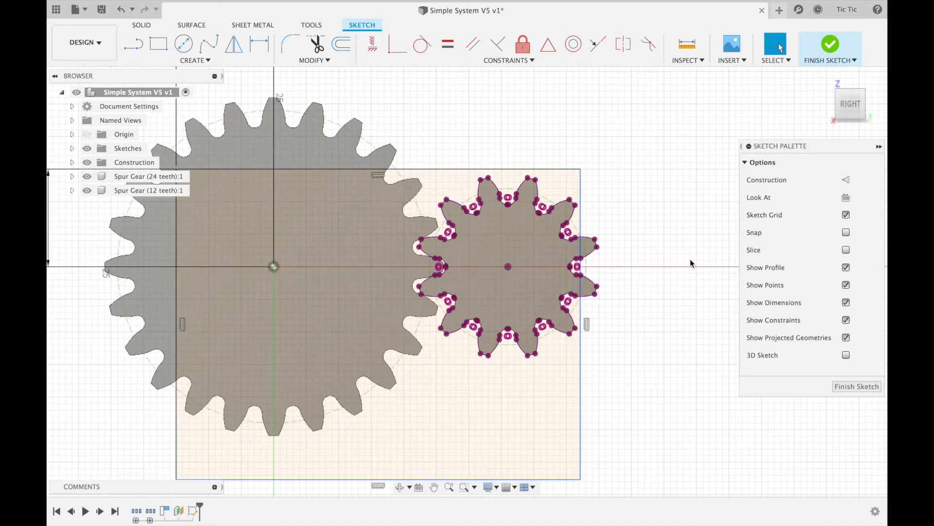
{"action": "key", "text": "super+z"}
{"action": "key", "text": "p"}
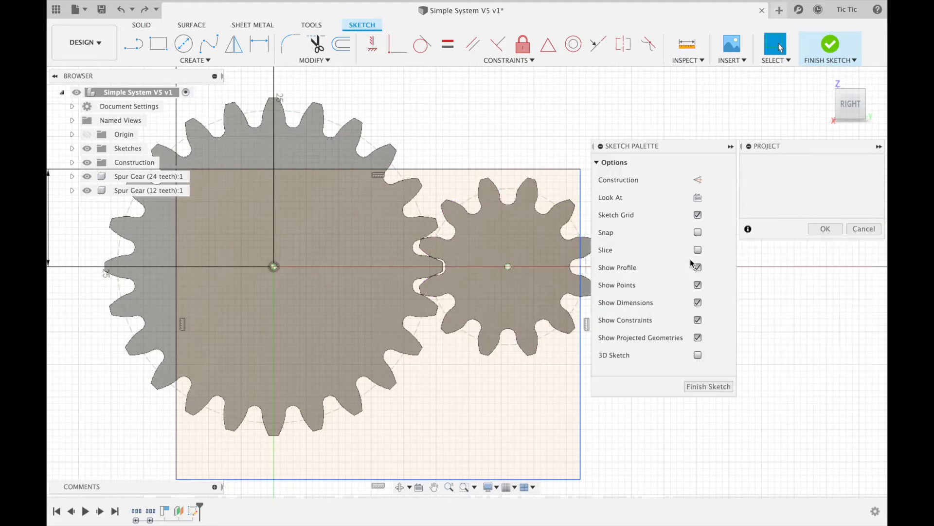
{"action": "left_click", "coordinate": [508, 267]}
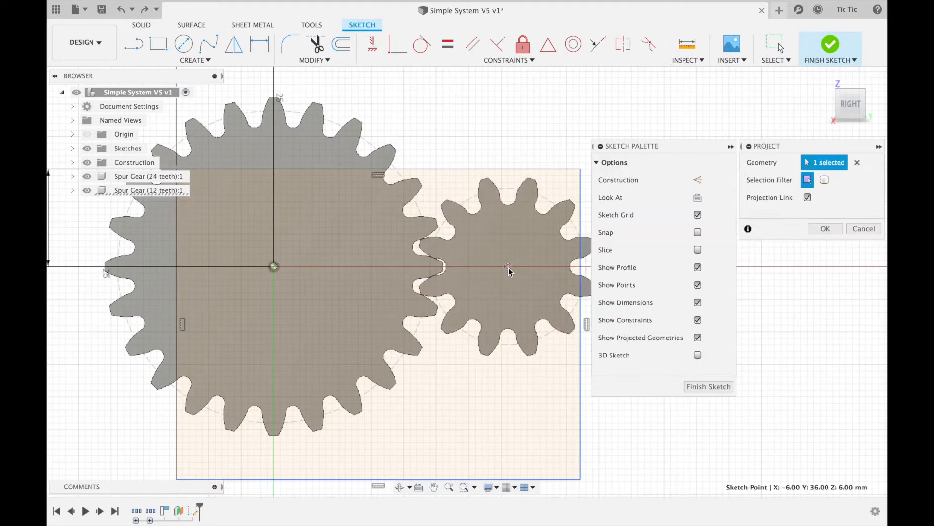
{"action": "left_click", "coordinate": [826, 229]}
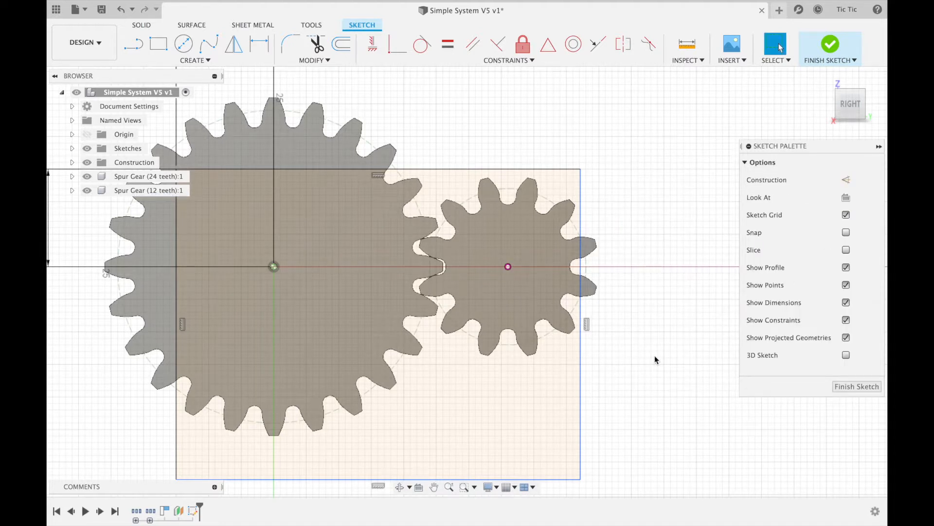
- Dimension the rectangle's right edge 15 mm from the projected center of the 12-tooth gear
{"action": "key", "text": "d"}
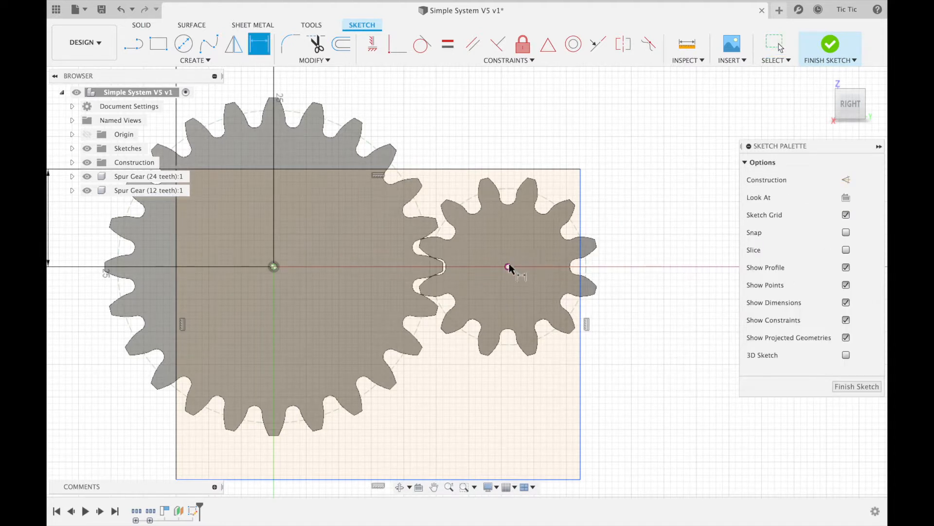
{"action": "left_click", "coordinate": [581, 275]}
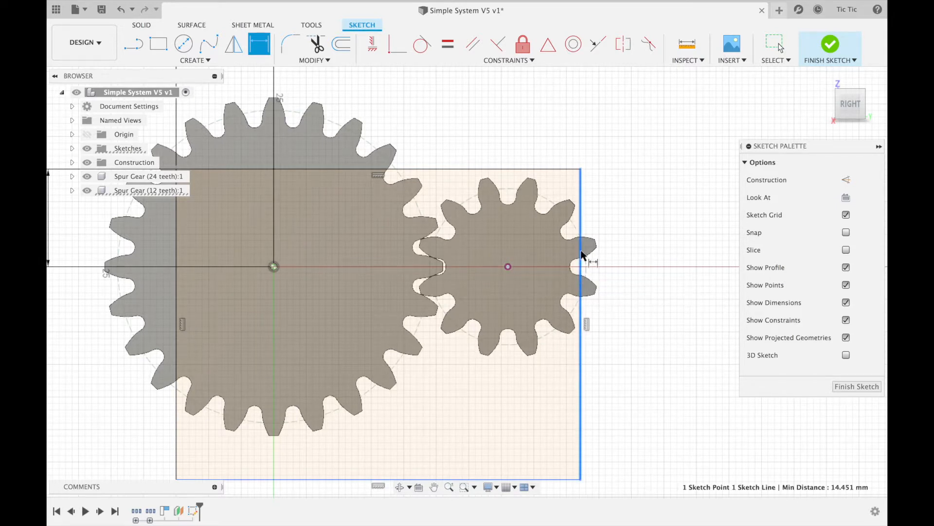
{"action": "left_click", "coordinate": [569, 136]}
{"action": "type", "text": "1"}
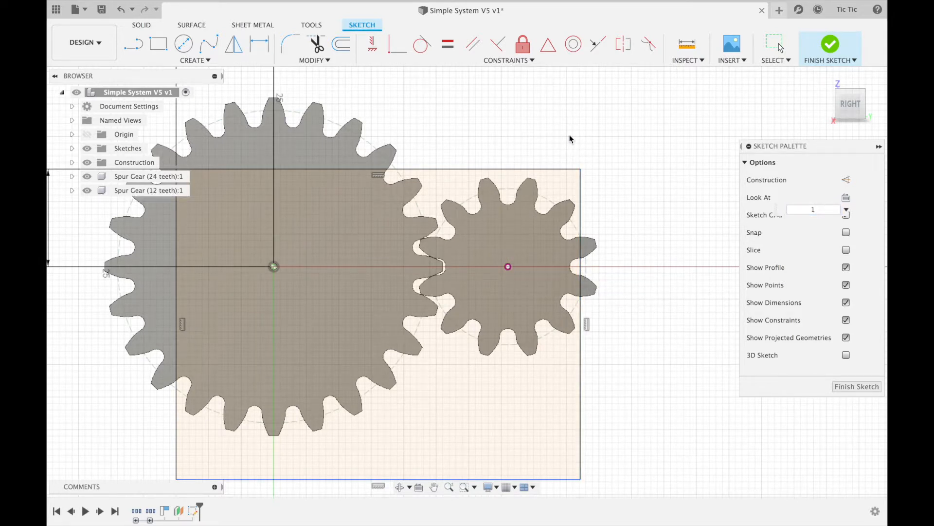
{"action": "type", "text": "5"}
{"action": "key", "text": "Return"}
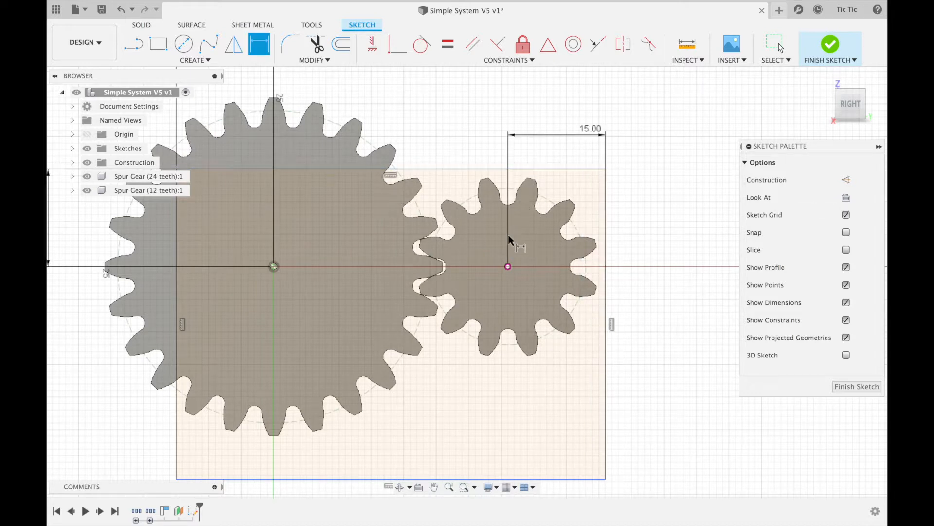
- Dimension the rectangle's bottom edge MainMaterial+5 below the lowest tooth of the 24-tooth gear and finish the sketch
{"action": "scroll", "coordinate": [476, 284], "scroll_direction": "left", "scroll_amount": 3}
{"action": "scroll", "coordinate": [476, 284], "scroll_direction": "down", "scroll_amount": 2}
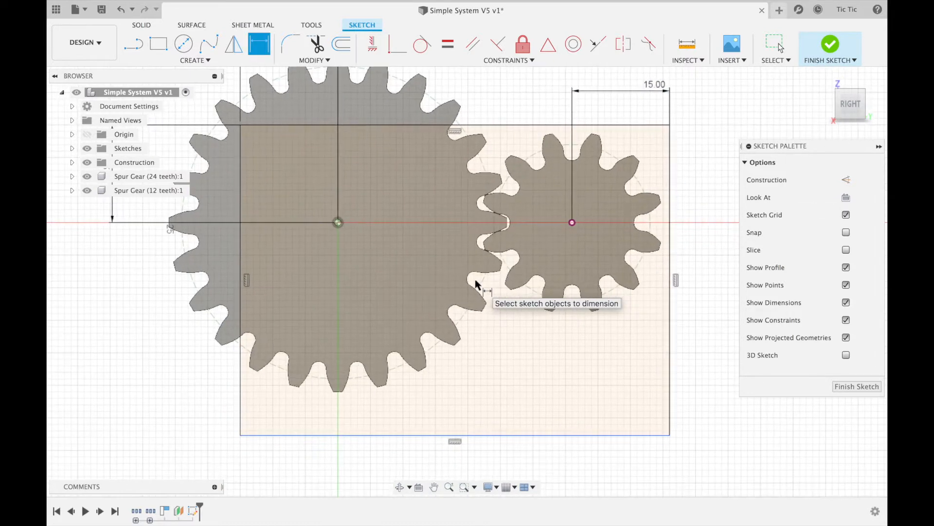
{"action": "scroll", "coordinate": [475, 279], "scroll_direction": "down", "scroll_amount": 3}
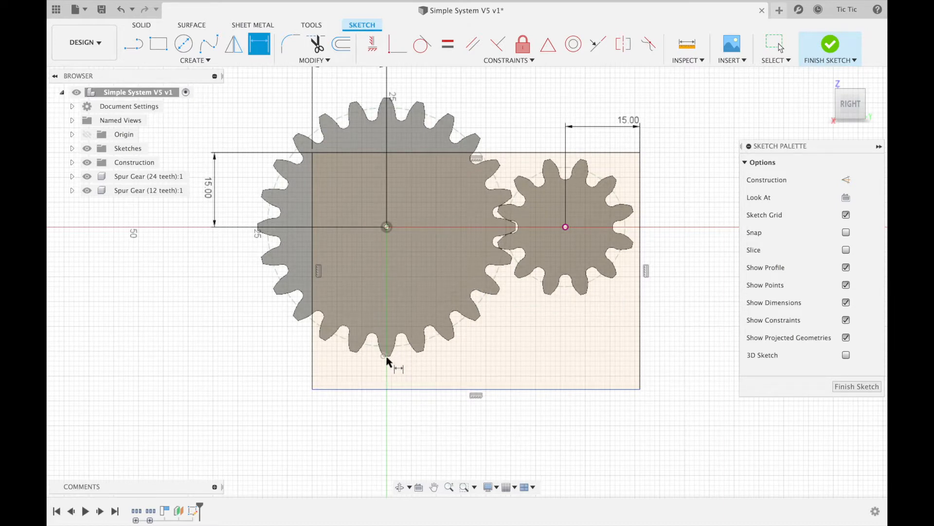
{"action": "left_click", "coordinate": [391, 391]}
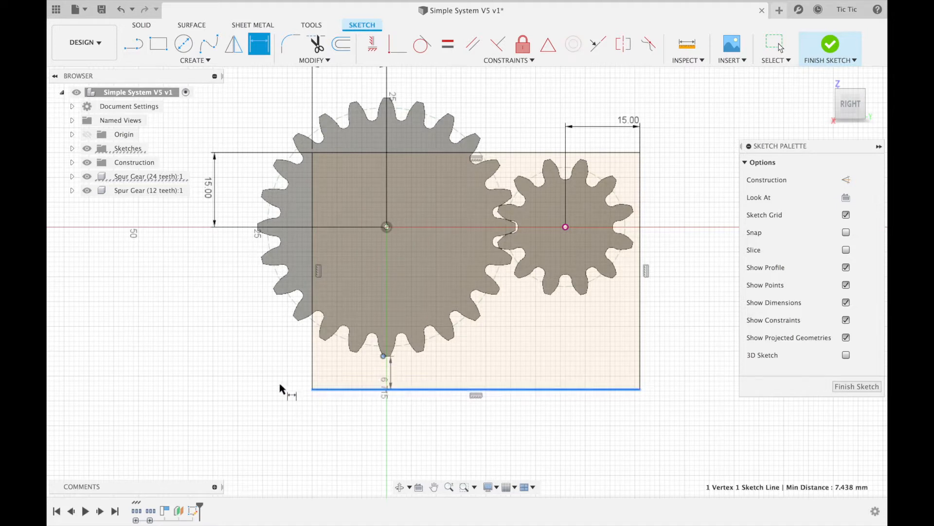
{"action": "left_click", "coordinate": [237, 375]}
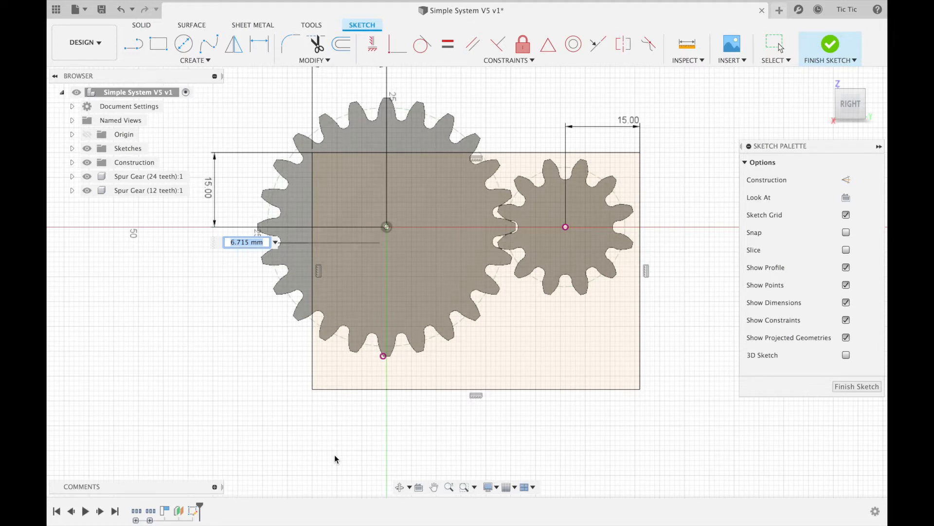
{"action": "type", "text": "main"}
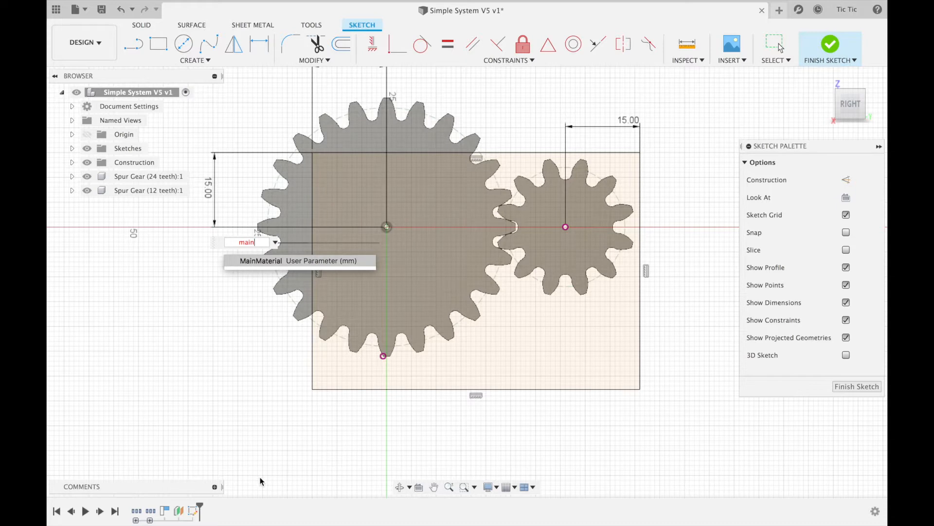
{"action": "left_click", "coordinate": [259, 262]}
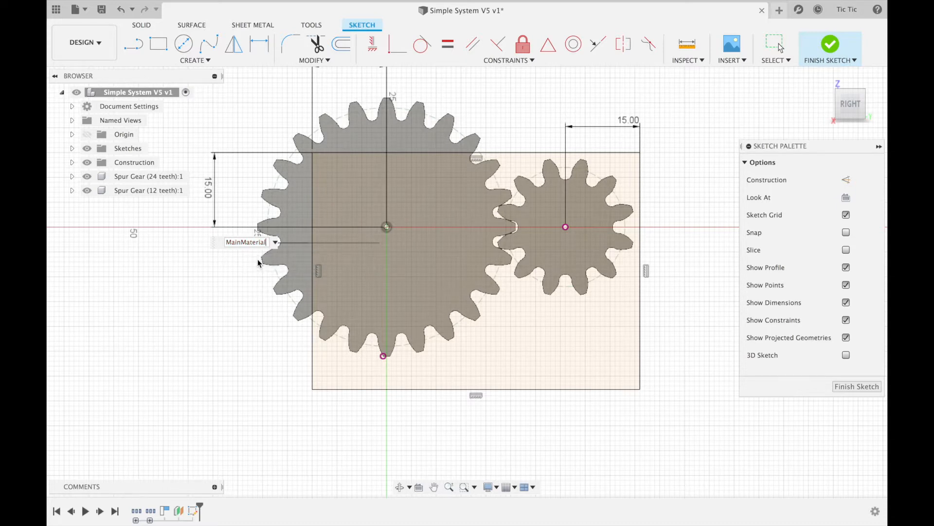
{"action": "type", "text": "+5"}
{"action": "key", "text": "Return"}
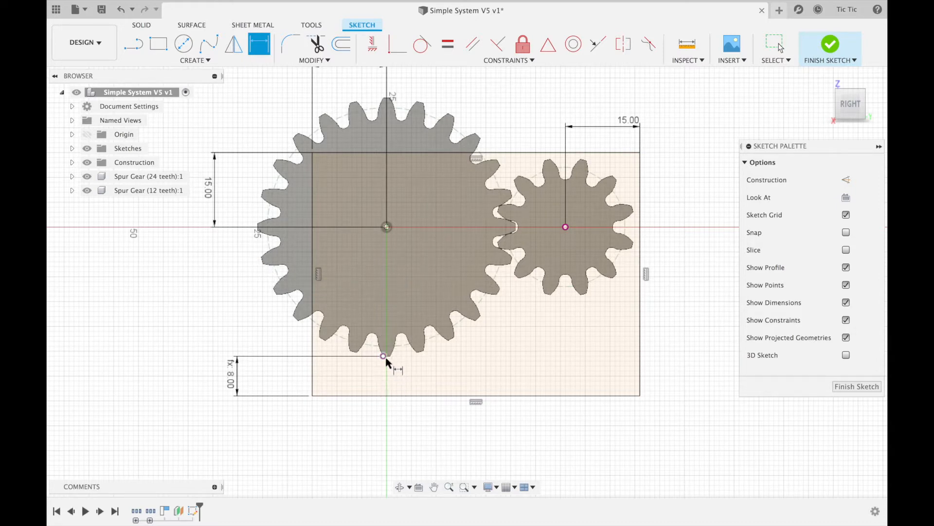
{"action": "left_click", "coordinate": [237, 374]}
{"action": "left_click", "coordinate": [868, 392]}
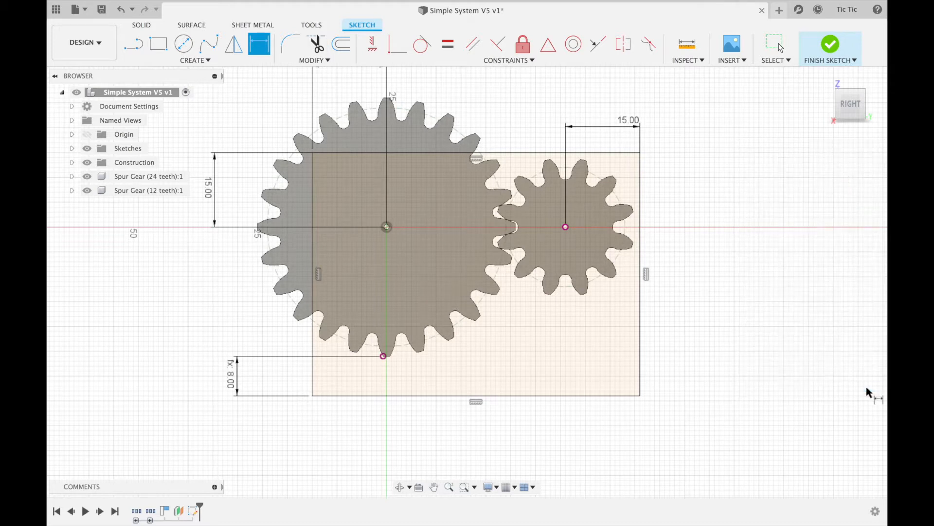
- Extrude the rectangular profile by the MainMaterial parameter as a new body
{"action": "left_click_drag", "start_coordinate": [860, 104], "coordinate": [845, 115]}
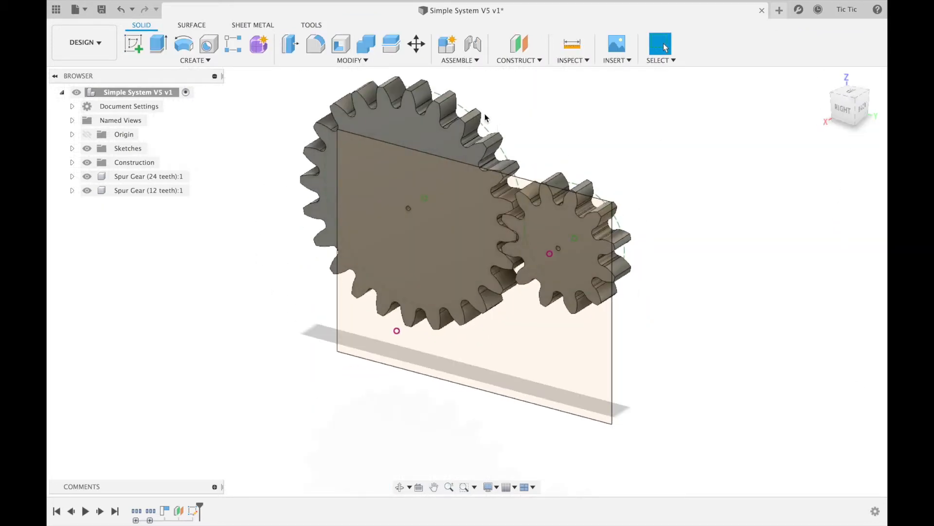
{"action": "left_click", "coordinate": [287, 53]}
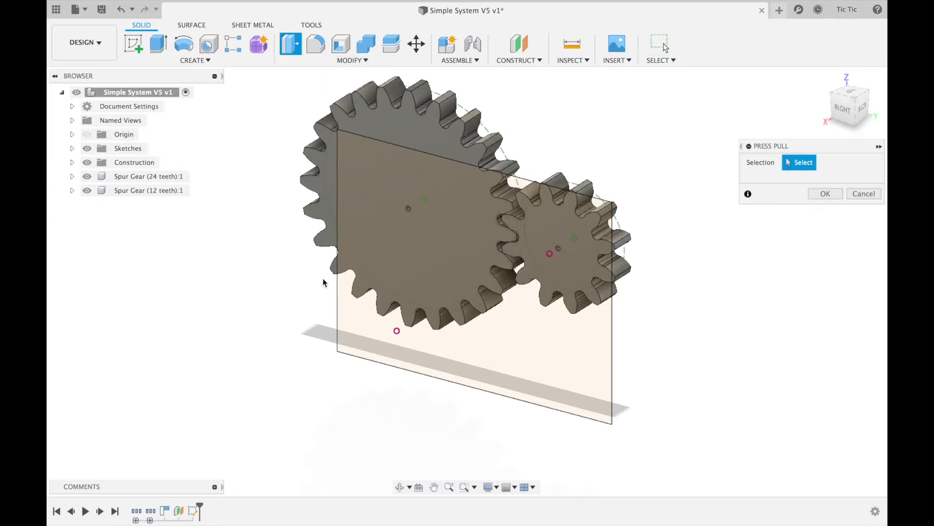
{"action": "left_click", "coordinate": [371, 272]}
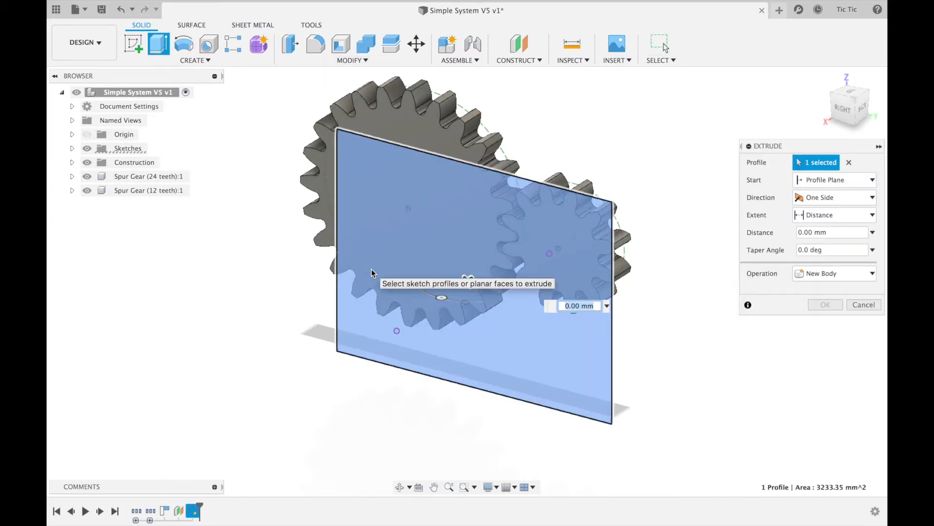
{"action": "type", "text": "mai"}
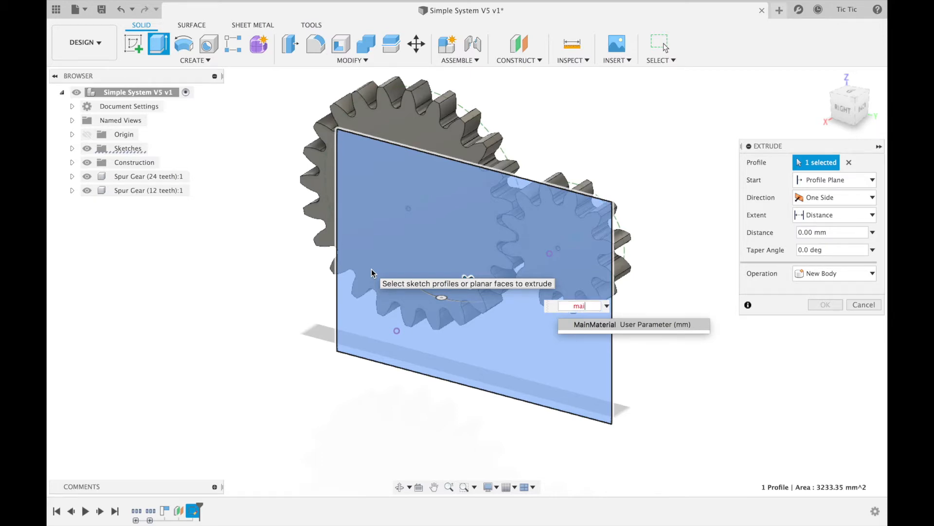
{"action": "key", "text": "Return"}
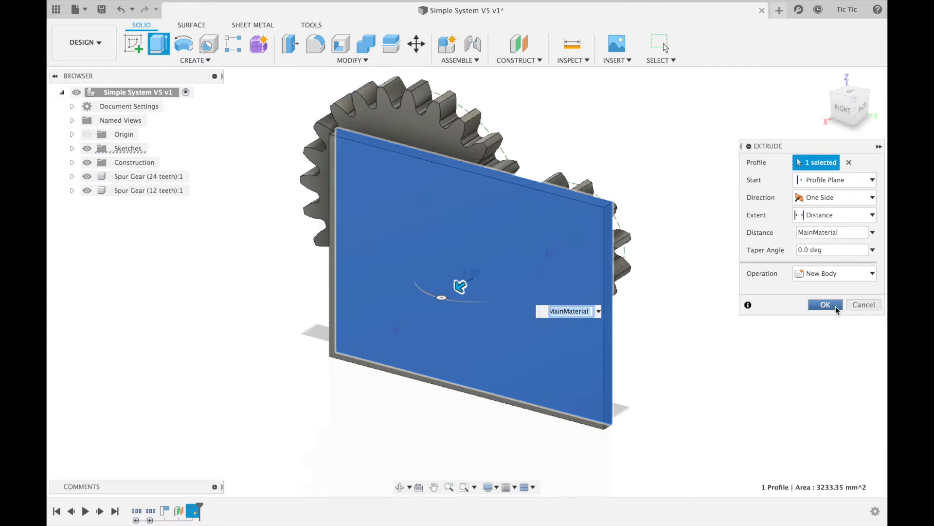
{"action": "left_click", "coordinate": [836, 306]}
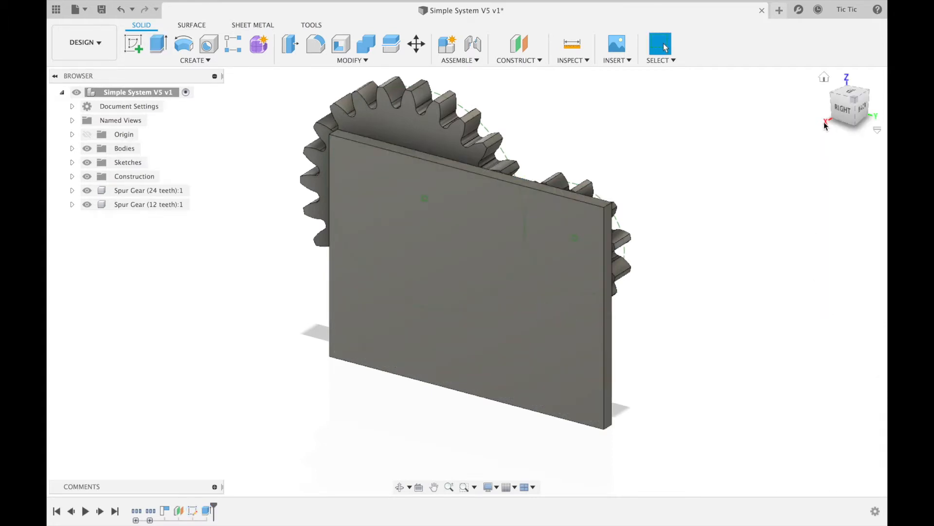
- Rename the extruded plate body as Upright
{"action": "mouse_move", "coordinate": [858, 109]}
{"action": "left_mouse_down"}
{"action": "mouse_move", "coordinate": [803, 104]}
{"action": "mouse_move", "coordinate": [822, 89]}
{"action": "mouse_move", "coordinate": [871, 103]}
{"action": "mouse_move", "coordinate": [869, 113]}
{"action": "mouse_move", "coordinate": [856, 117]}
{"action": "mouse_move", "coordinate": [866, 100]}
{"action": "mouse_move", "coordinate": [851, 117]}
{"action": "mouse_move", "coordinate": [802, 109]}
{"action": "mouse_move", "coordinate": [854, 106]}
{"action": "left_mouse_up"}
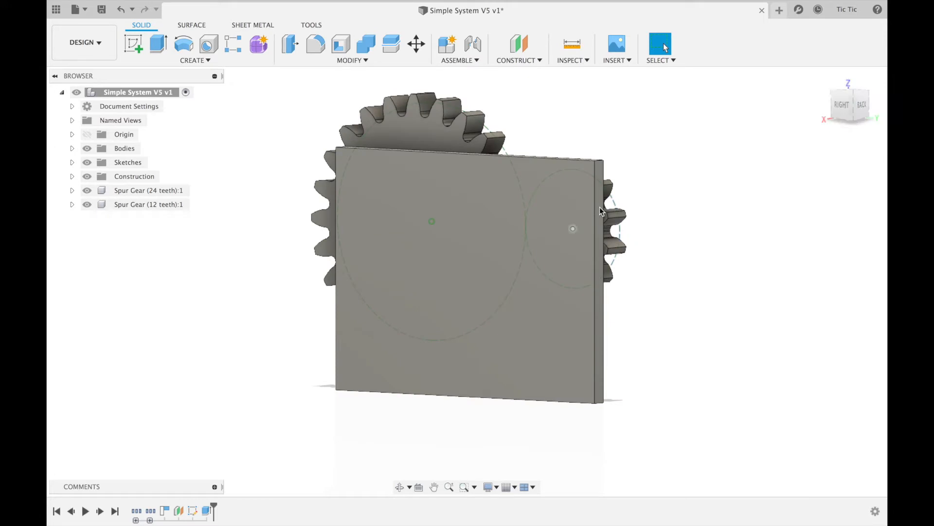
{"action": "left_click", "coordinate": [72, 148]}
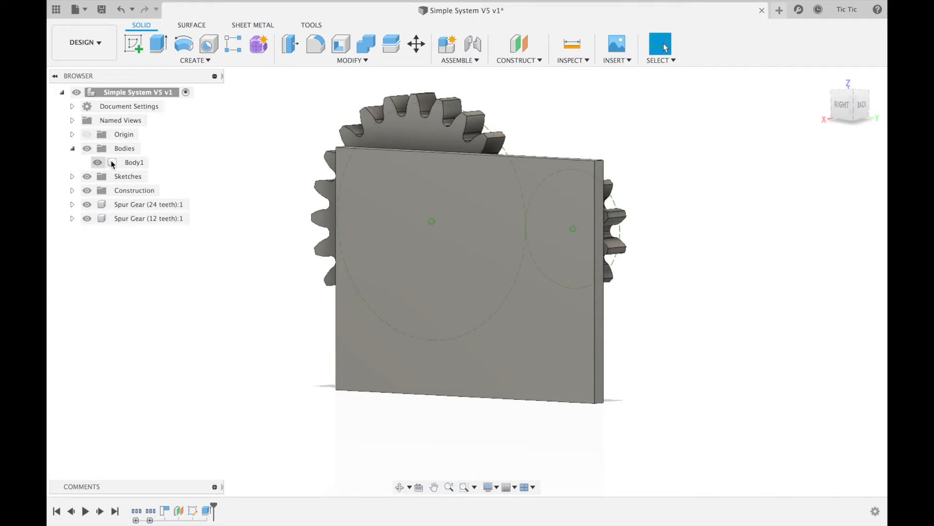
{"action": "double_click", "coordinate": [135, 165]}
{"action": "type", "text": "Upright"}
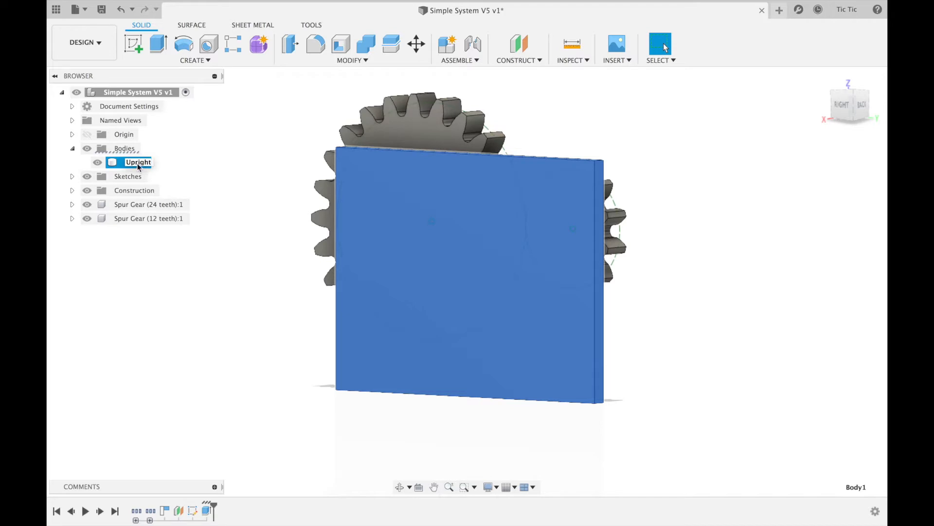
{"action": "key", "text": "Return"}
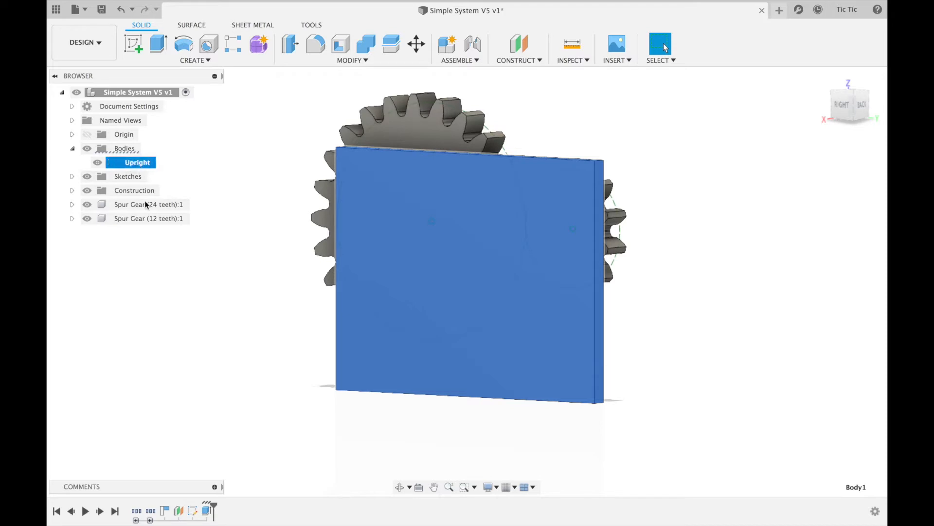
{"action": "left_click", "coordinate": [204, 399]}
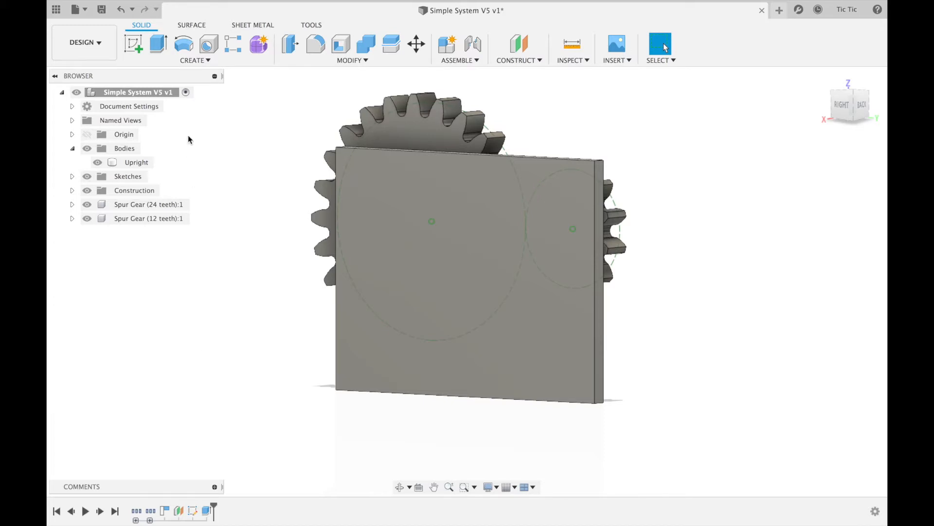
- Start a sketch on the Upright's outer face and draw a rectangle about 6.7 mm by 3 mm inside its lower-left corner
{"action": "left_click", "coordinate": [133, 44]}
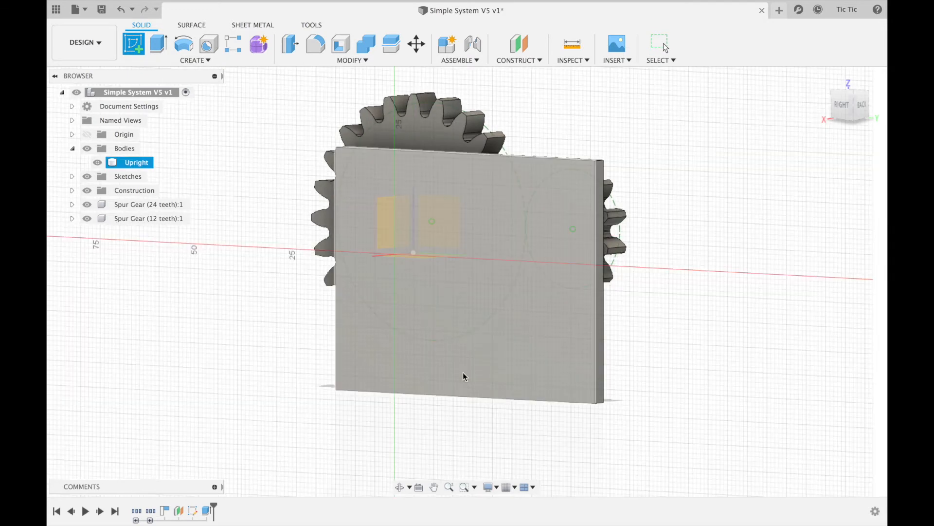
{"action": "left_click", "coordinate": [463, 373]}
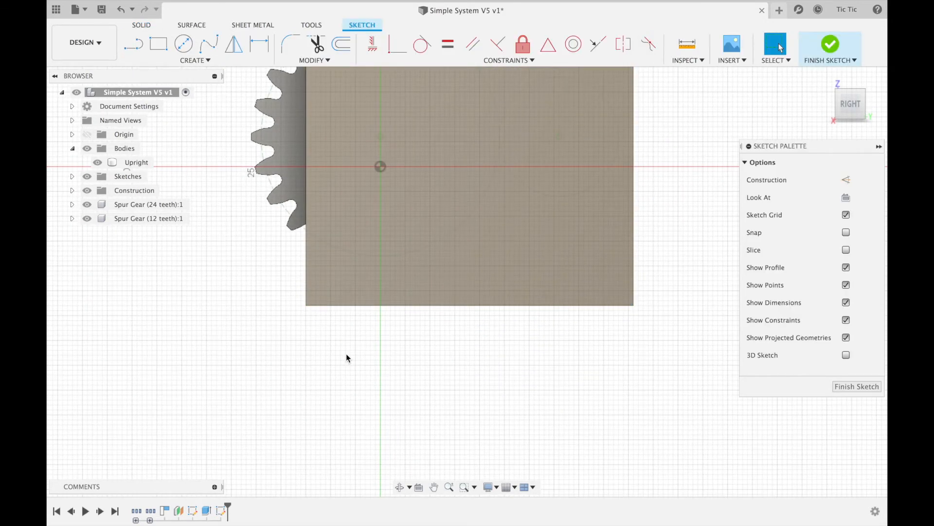
{"action": "key", "text": "r"}
{"action": "left_click", "coordinate": [306, 306]}
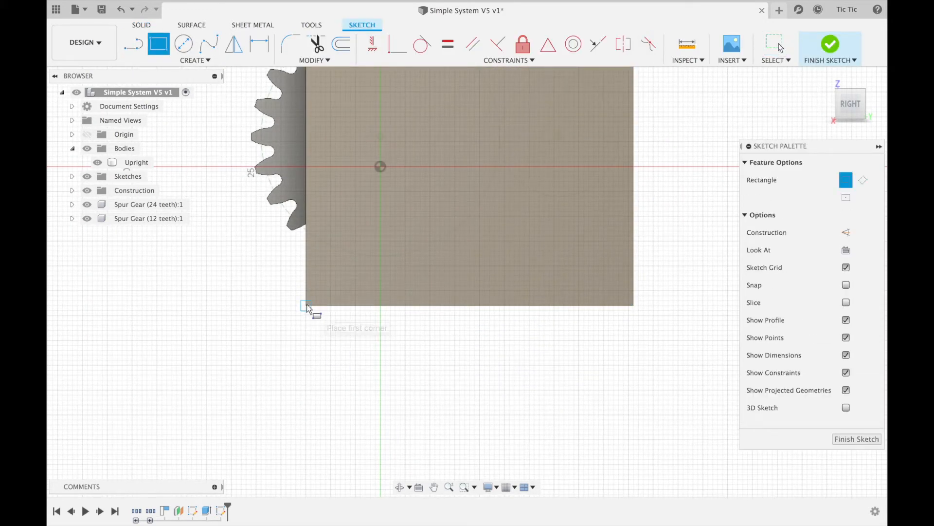
{"action": "left_click", "coordinate": [339, 291]}
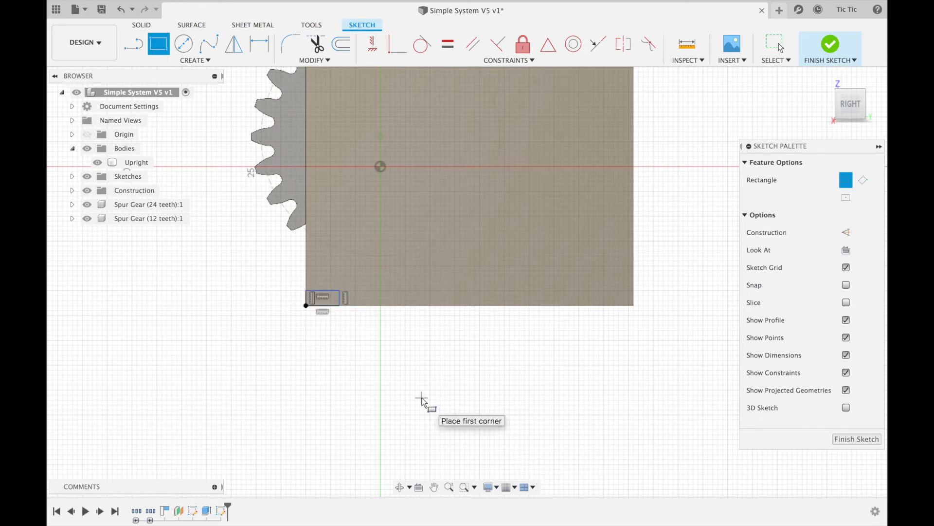
- Dimension the small corner rectangle's width to 6 mm
{"action": "key", "text": "d"}
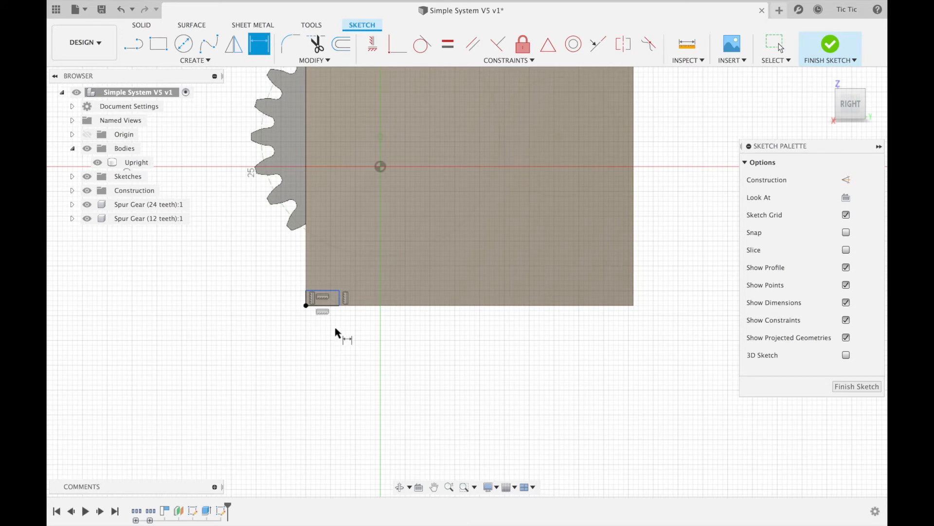
{"action": "left_click", "coordinate": [324, 305]}
{"action": "left_click", "coordinate": [323, 350]}
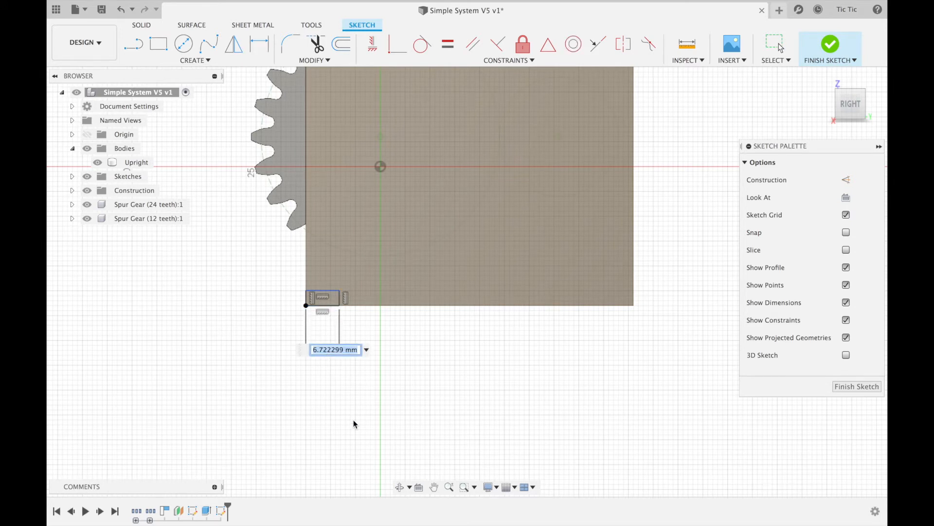
{"action": "type", "text": "6"}
{"action": "key", "text": "Return"}
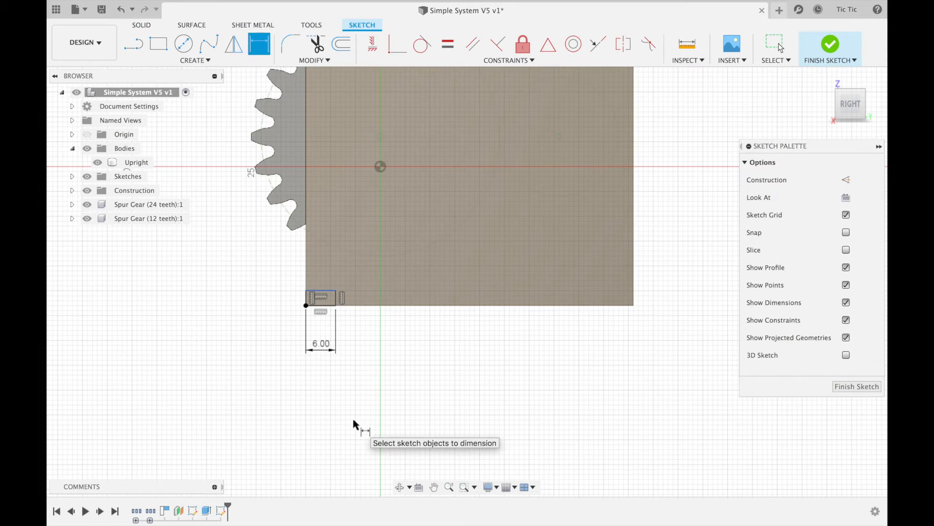
- Dimension the small corner rectangle's height with the MainMaterial parameter
{"action": "left_click", "coordinate": [321, 305]}
{"action": "left_click", "coordinate": [329, 307]}
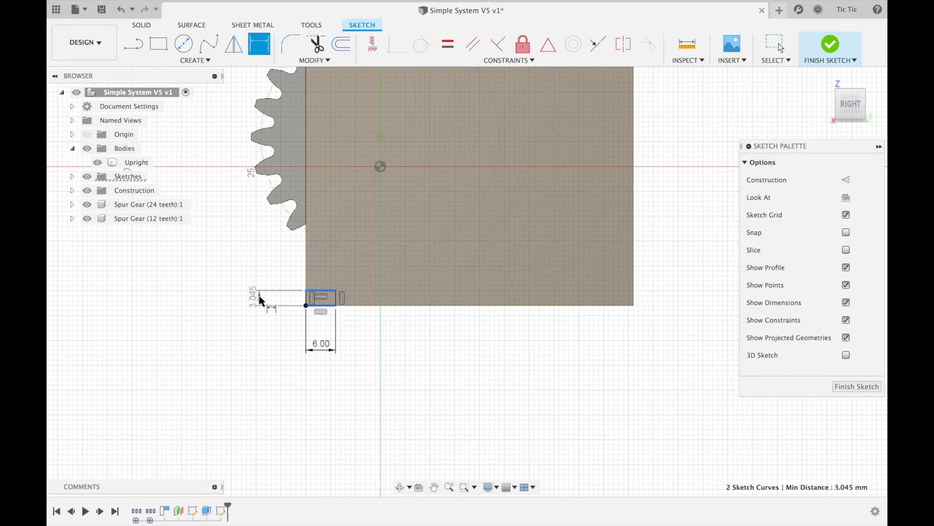
{"action": "left_click", "coordinate": [240, 299]}
{"action": "type", "text": "Main"}
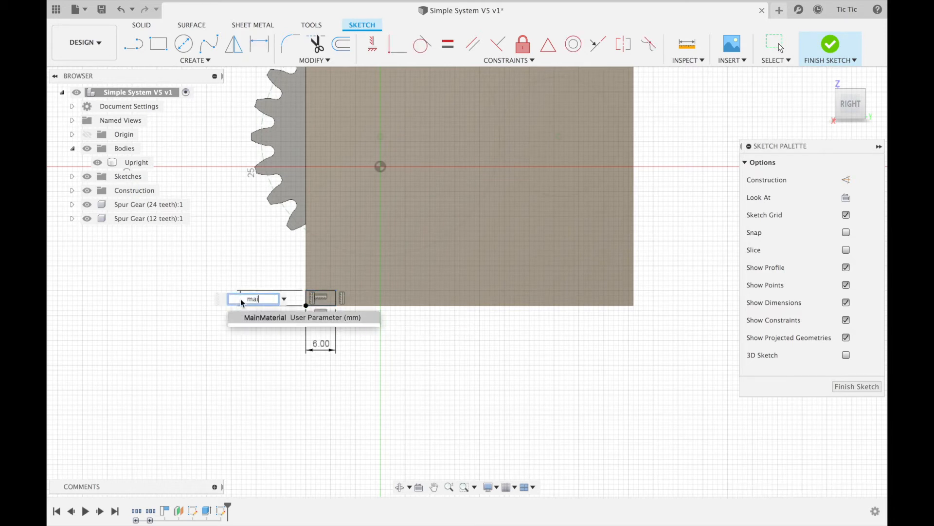
{"action": "key", "text": "Return"}
{"action": "key", "text": "Return"}
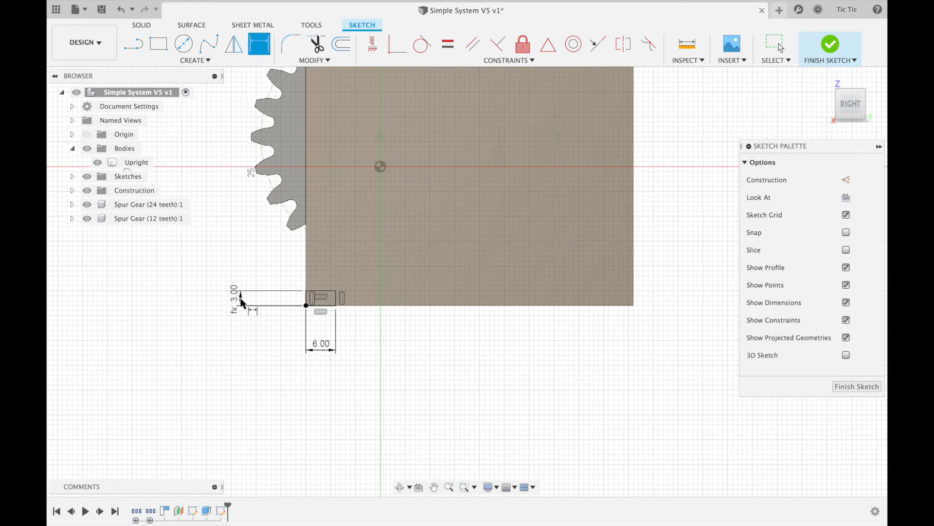
- Pattern the small rectangle along the Upright's bottom edge as 6 instances over a 60 mm extent and finish the sketch
{"action": "left_click", "coordinate": [197, 61]}
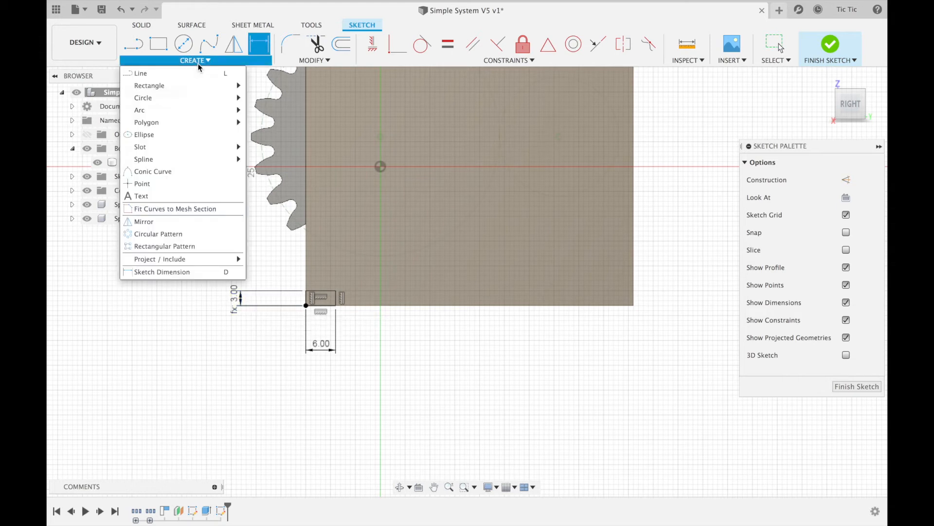
{"action": "left_click", "coordinate": [146, 247]}
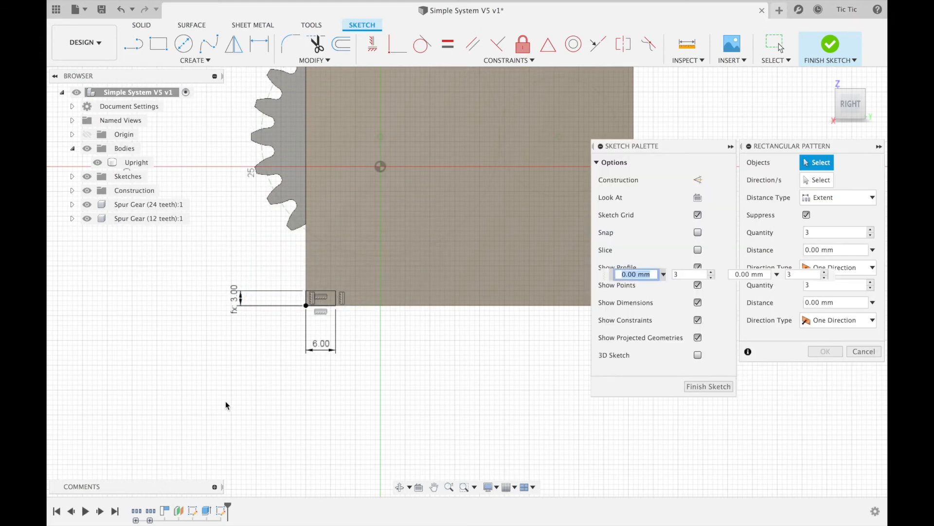
{"action": "scroll", "coordinate": [349, 348], "scroll_direction": "right", "scroll_amount": 3}
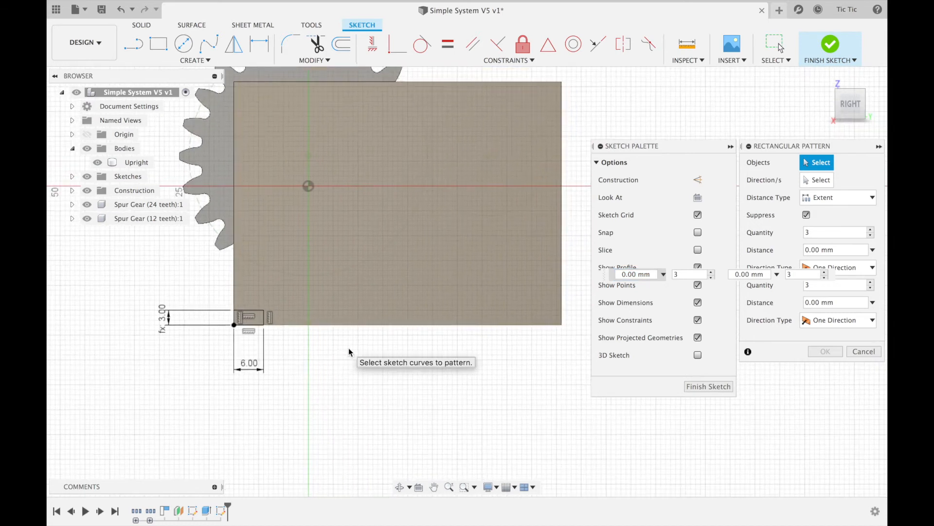
{"action": "double_click", "coordinate": [249, 310]}
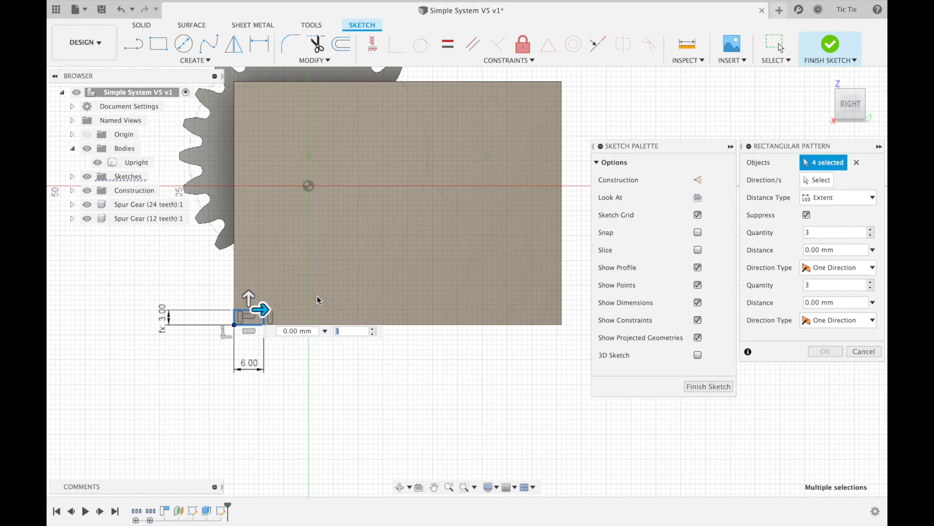
{"action": "mouse_move", "coordinate": [261, 310]}
{"action": "left_mouse_down"}
{"action": "mouse_move", "coordinate": [487, 290]}
{"action": "mouse_move", "coordinate": [563, 294]}
{"action": "left_mouse_up"}
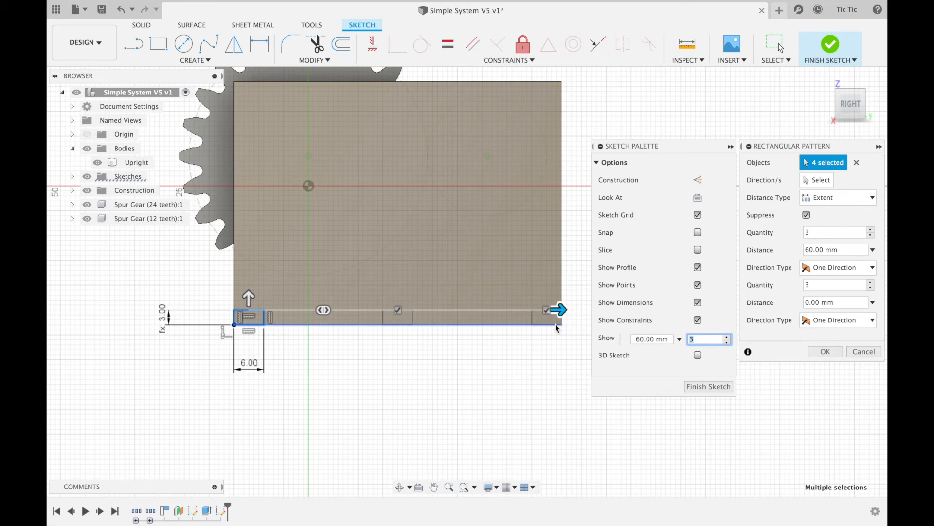
{"action": "left_click", "coordinate": [728, 338]}
{"action": "left_click", "coordinate": [728, 338]}
{"action": "left_click", "coordinate": [728, 337]}
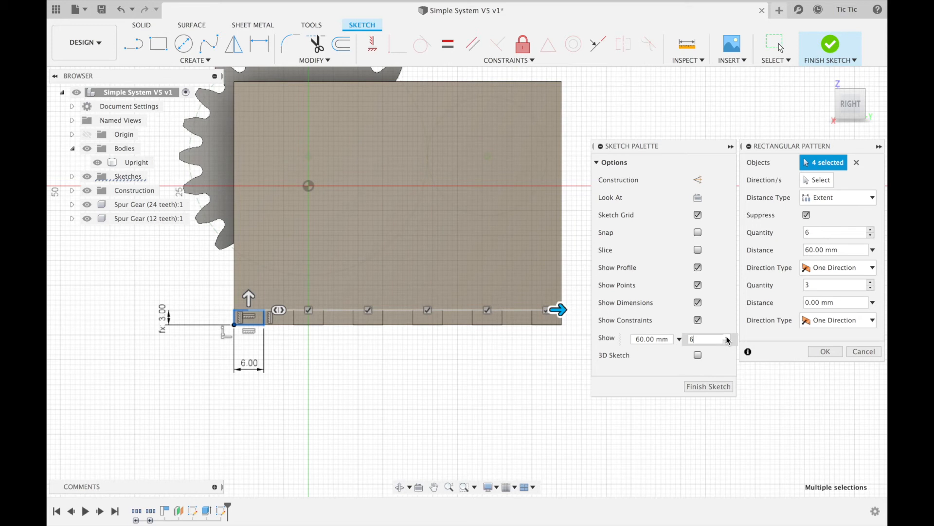
{"action": "left_click", "coordinate": [729, 338]}
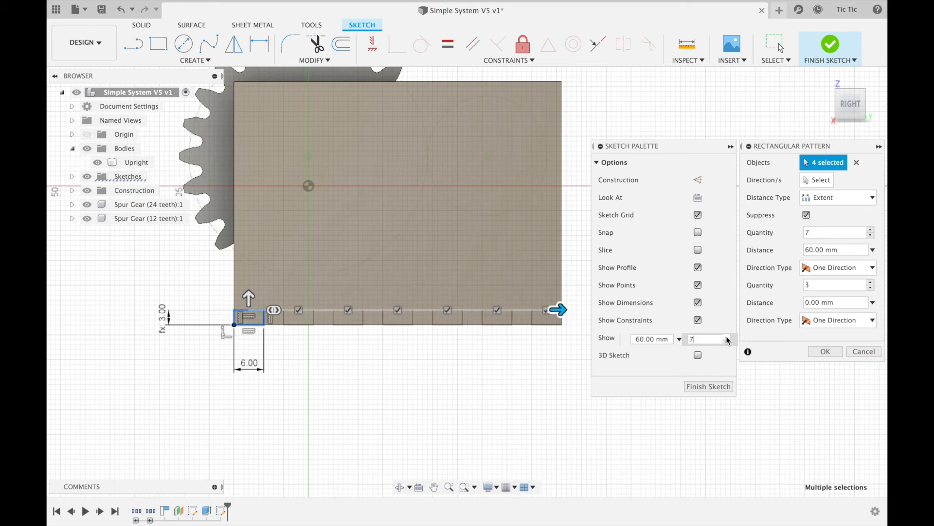
{"action": "left_click", "coordinate": [727, 341]}
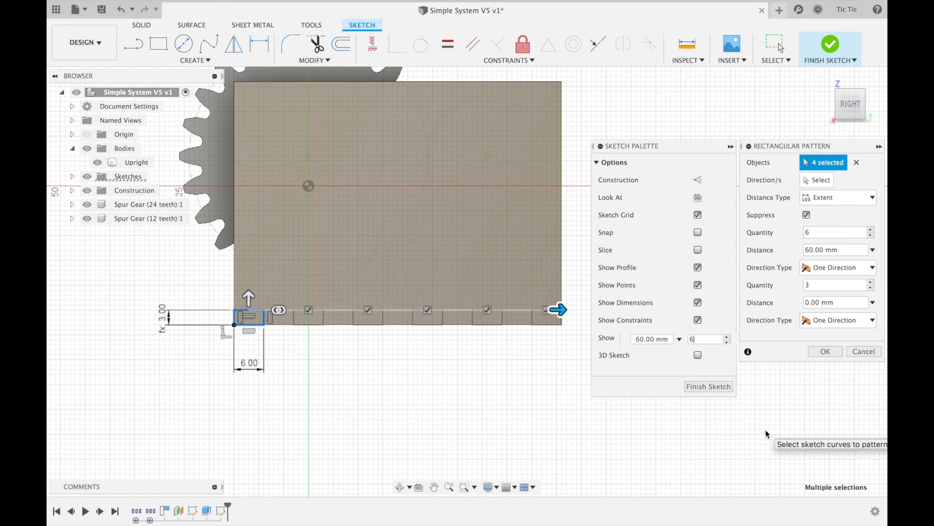
{"action": "left_click", "coordinate": [826, 352]}
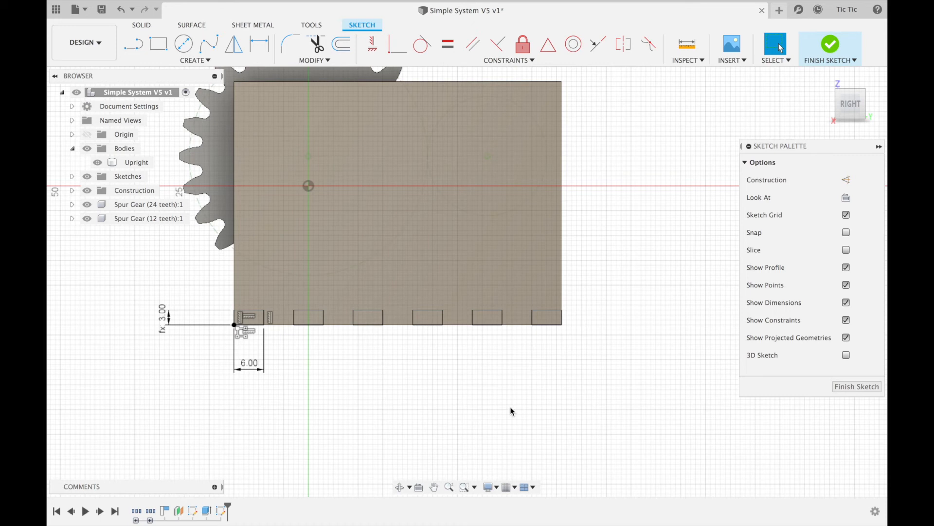
{"action": "left_click", "coordinate": [873, 388]}
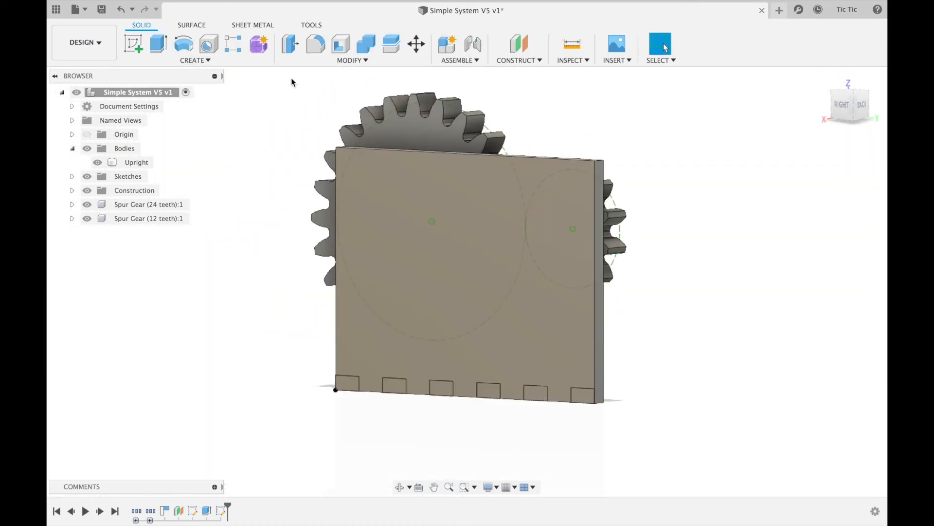
- Extrude the six small rectangles by -MainMaterial as a cut to notch the Upright's bottom edge
{"action": "left_click", "coordinate": [291, 45]}
{"action": "left_click_drag", "start_coordinate": [307, 374], "coordinate": [635, 430]}
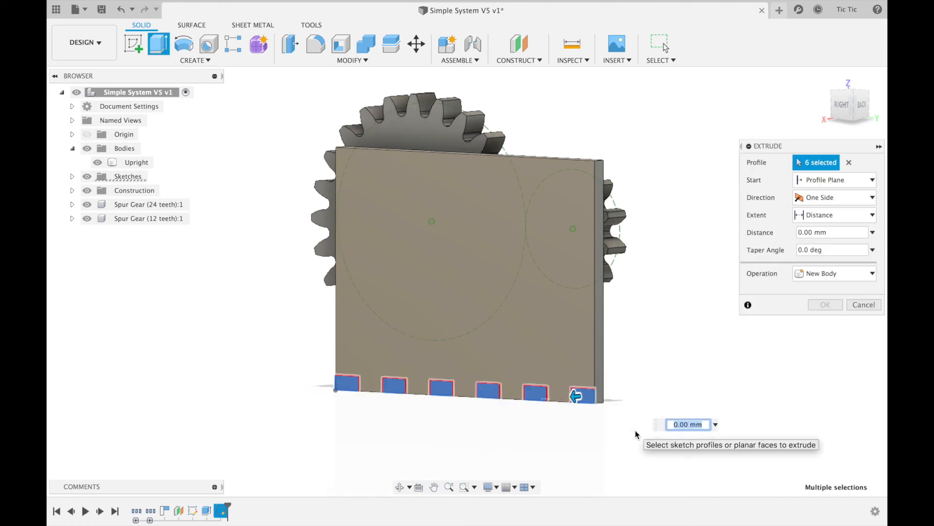
{"action": "type", "text": "-MainMaterial"}
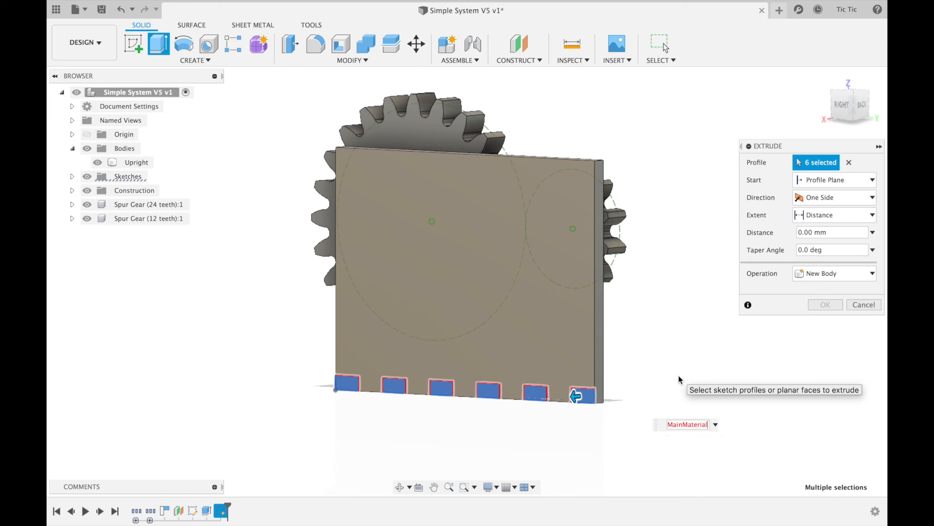
{"action": "key", "text": "Return"}
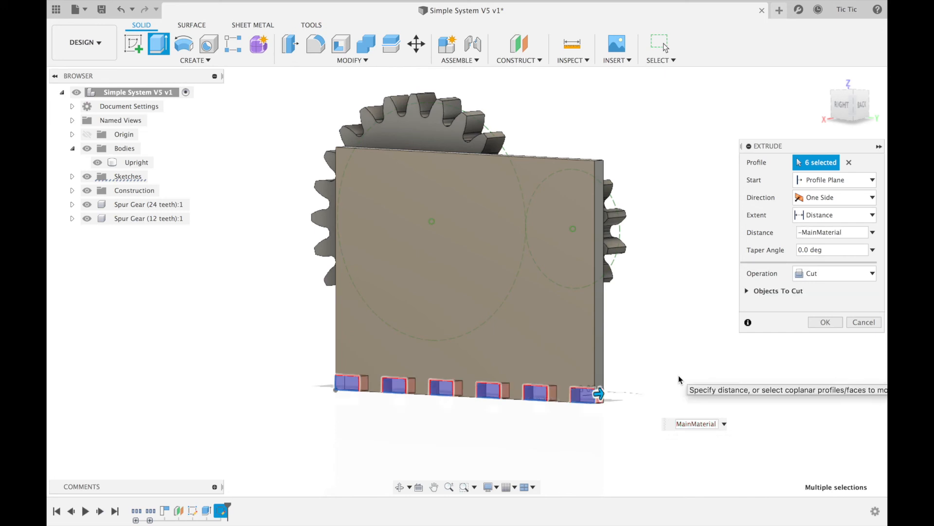
{"action": "left_click", "coordinate": [824, 322]}
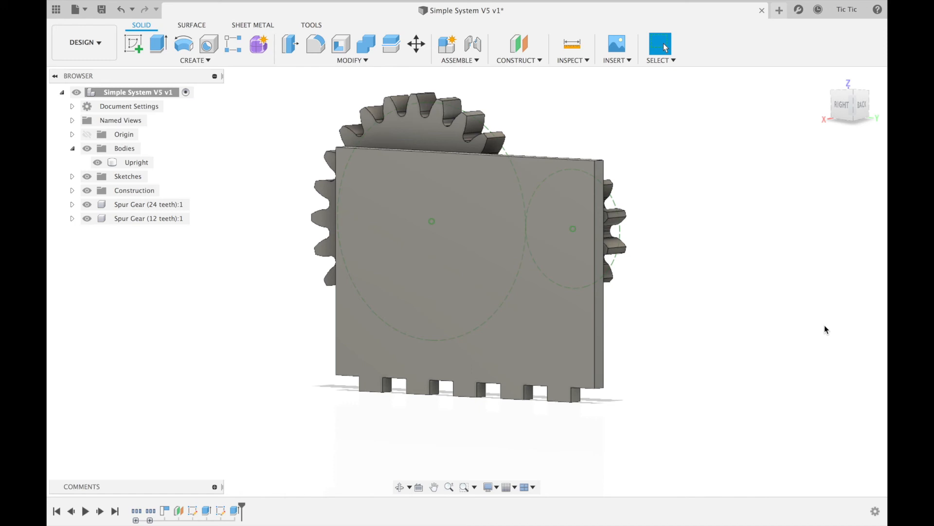